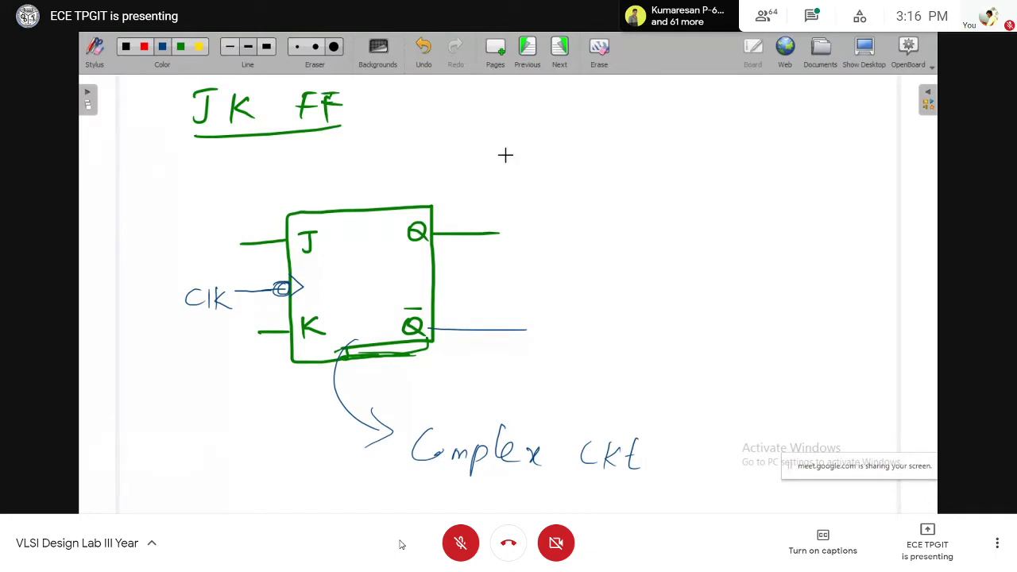
# Add a new whiteboard page and write the truth-table headings Clk, J and K in red across its upper part.
pyautogui.click(494, 49)
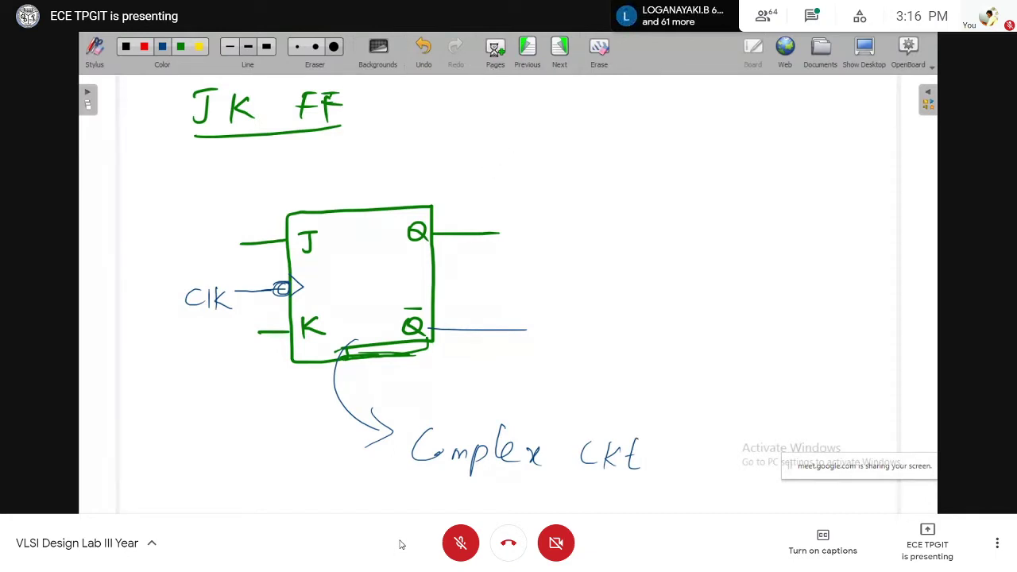
pyautogui.click(144, 49)
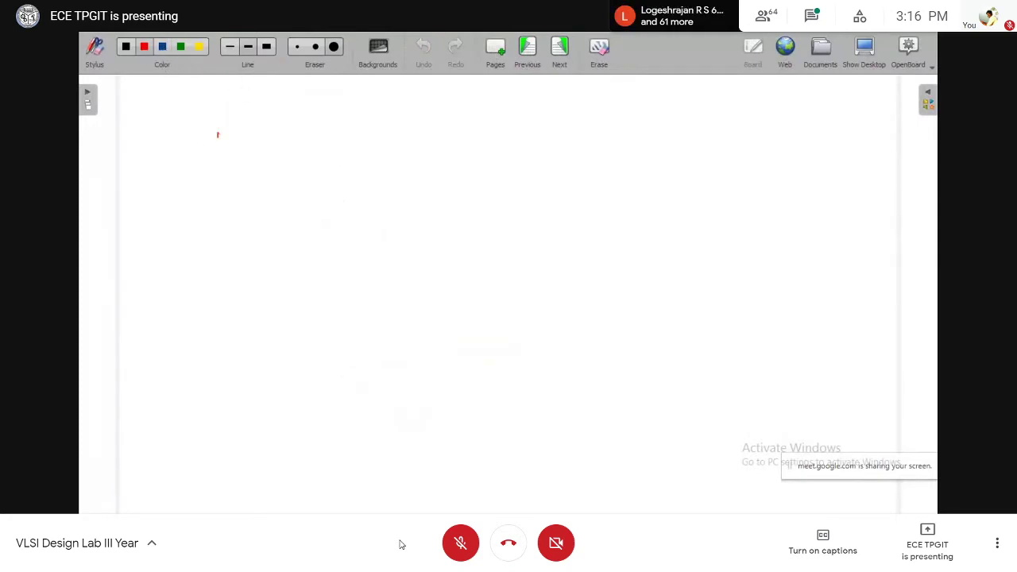
pyautogui.click(220, 135)
pyautogui.moveTo(243, 127); pyautogui.dragTo(243, 151)
pyautogui.moveTo(260, 131); pyautogui.dragTo(262, 151)
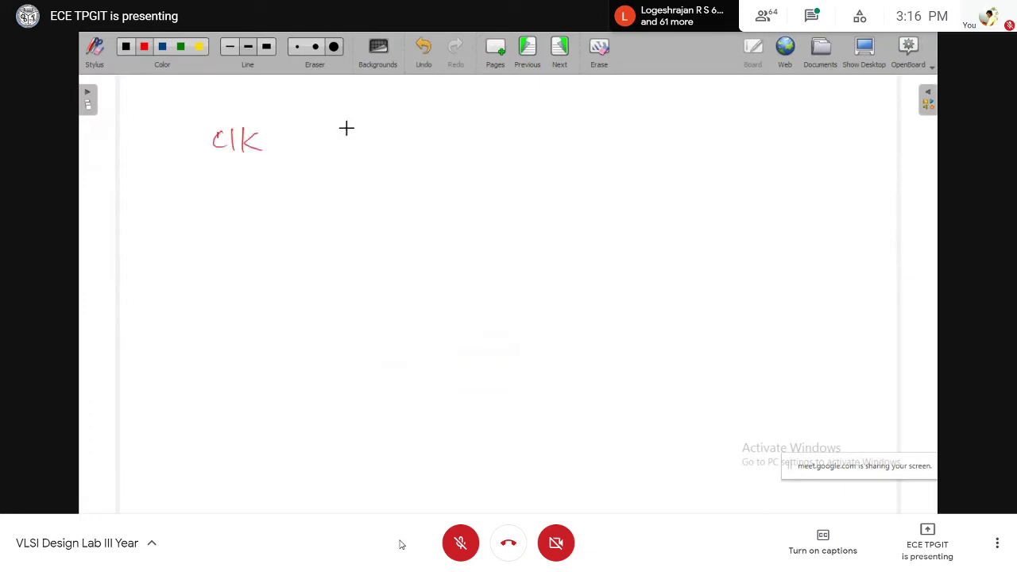
pyautogui.moveTo(354, 127)
pyautogui.mouseDown()
pyautogui.moveTo(342, 149)
pyautogui.moveTo(369, 125)
pyautogui.mouseUp()
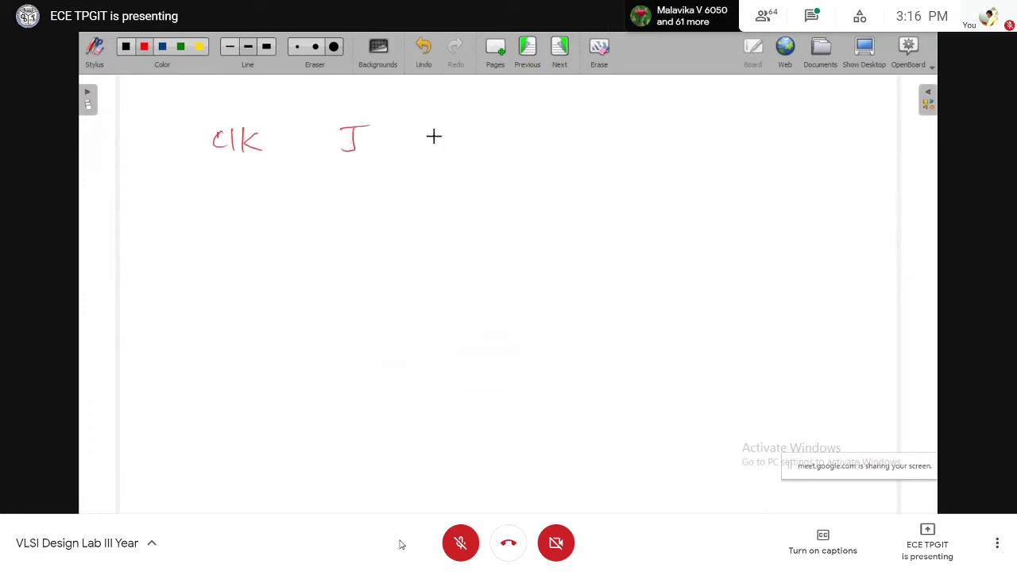
pyautogui.moveTo(442, 128)
pyautogui.mouseDown()
pyautogui.moveTo(442, 152)
pyautogui.moveTo(465, 152)
pyautogui.mouseUp()
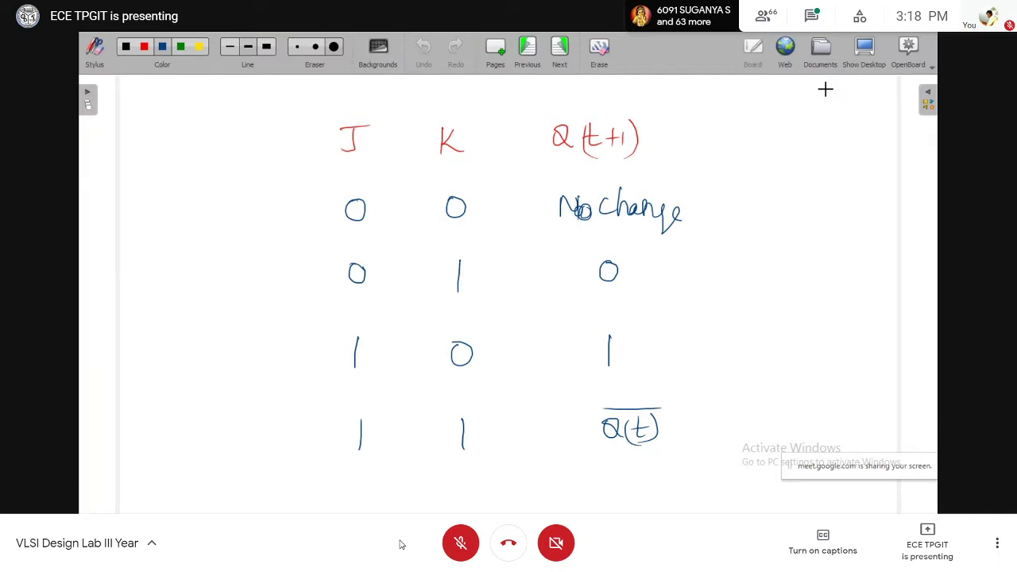
# Switch to LTspice and examine the JKnewcomp.asc schematic from the Q and notQ output ports back to the J and K input ports.
pyautogui.click(857, 62)
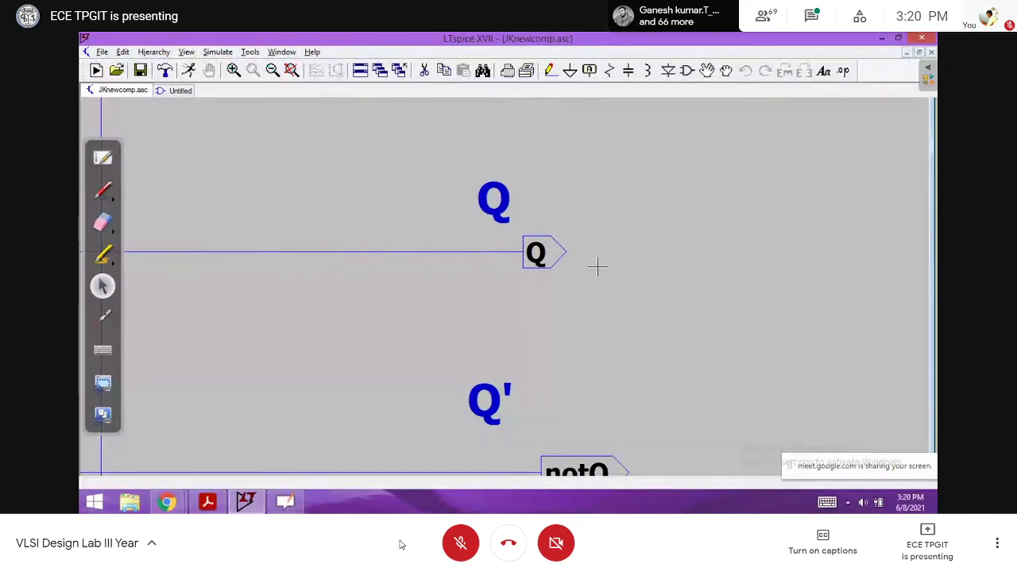
pyautogui.scroll(-3, 608, 289)
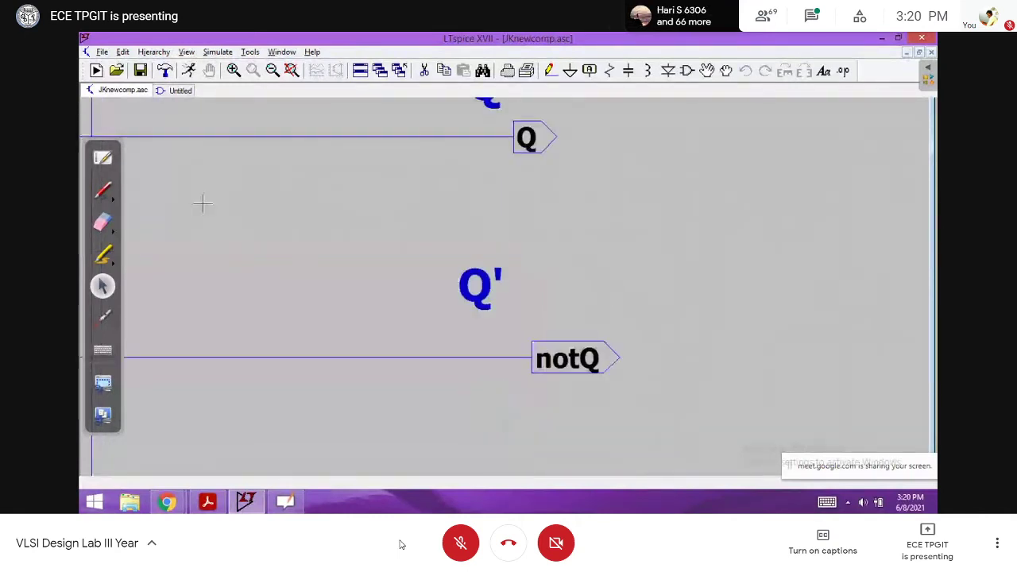
pyautogui.moveTo(203, 203); pyautogui.dragTo(673, 202)
pyautogui.moveTo(342, 199); pyautogui.dragTo(867, 233)
pyautogui.moveTo(274, 201); pyautogui.dragTo(736, 209)
pyautogui.moveTo(358, 196); pyautogui.dragTo(737, 250)
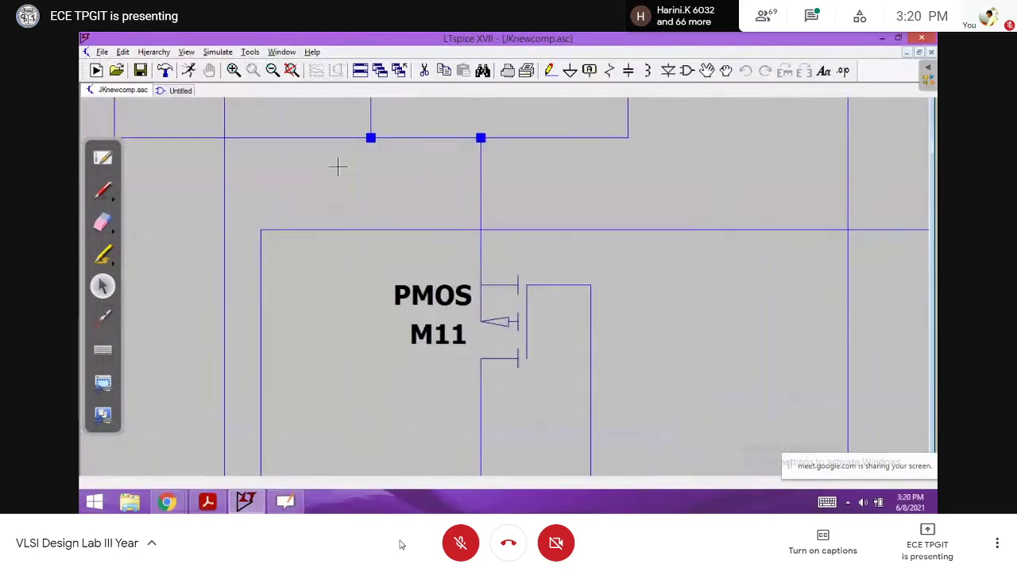
pyautogui.moveTo(336, 166); pyautogui.dragTo(742, 256)
pyautogui.moveTo(628, 251); pyautogui.dragTo(805, 336)
pyautogui.moveTo(525, 377); pyautogui.dragTo(490, 104)
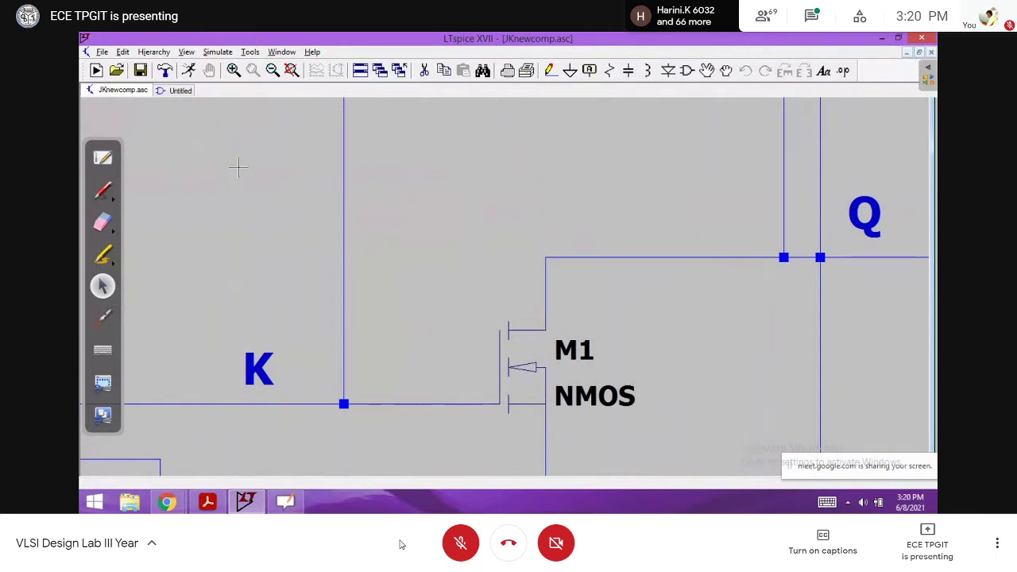
pyautogui.moveTo(236, 166); pyautogui.dragTo(846, 168)
pyautogui.moveTo(691, 414); pyautogui.dragTo(502, 258)
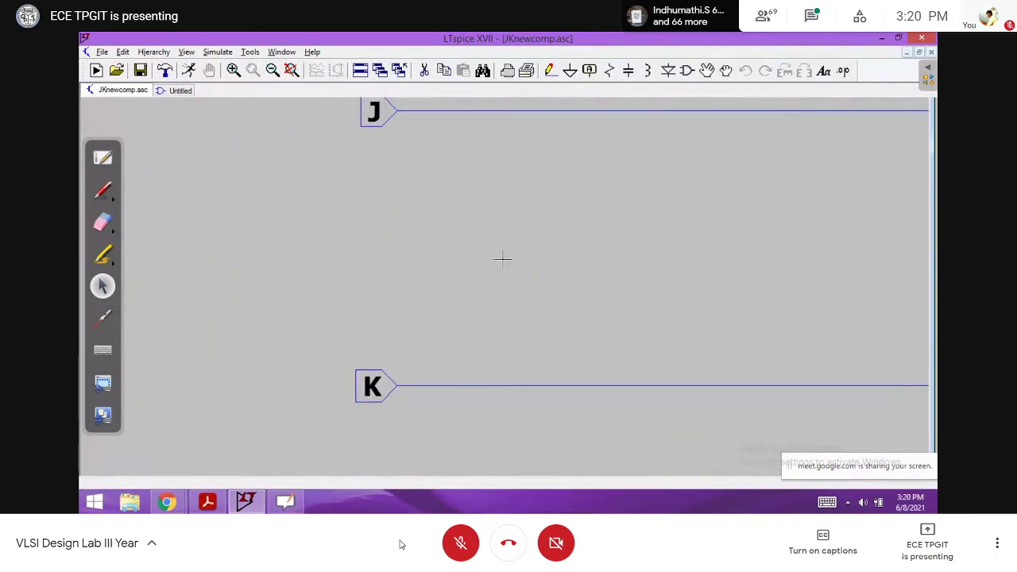
# Review the JK FF block diagram on the OpenBoard whiteboard and return to the J and K input ports in LTspice.
pyautogui.click(104, 157)
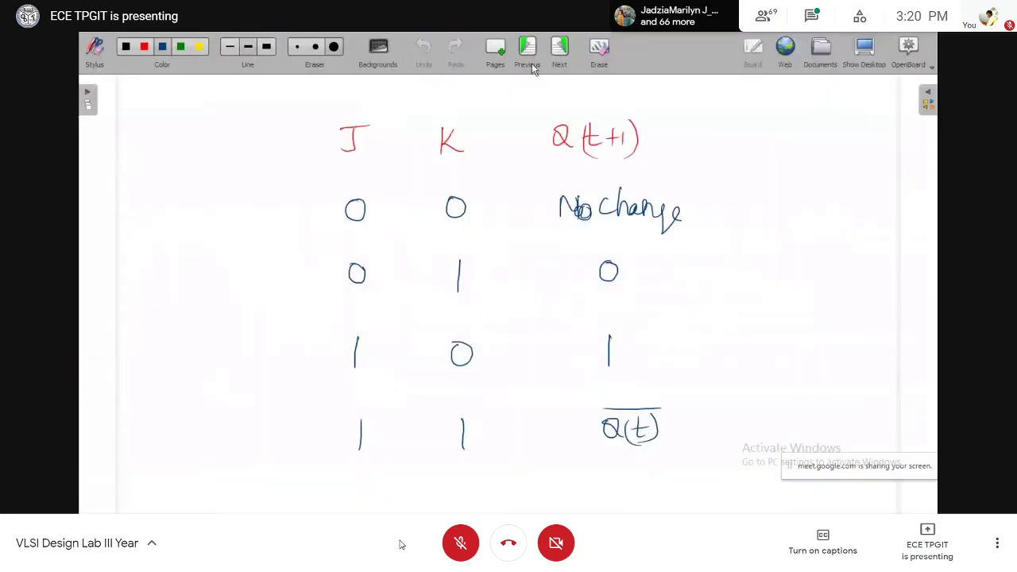
pyautogui.click(528, 56)
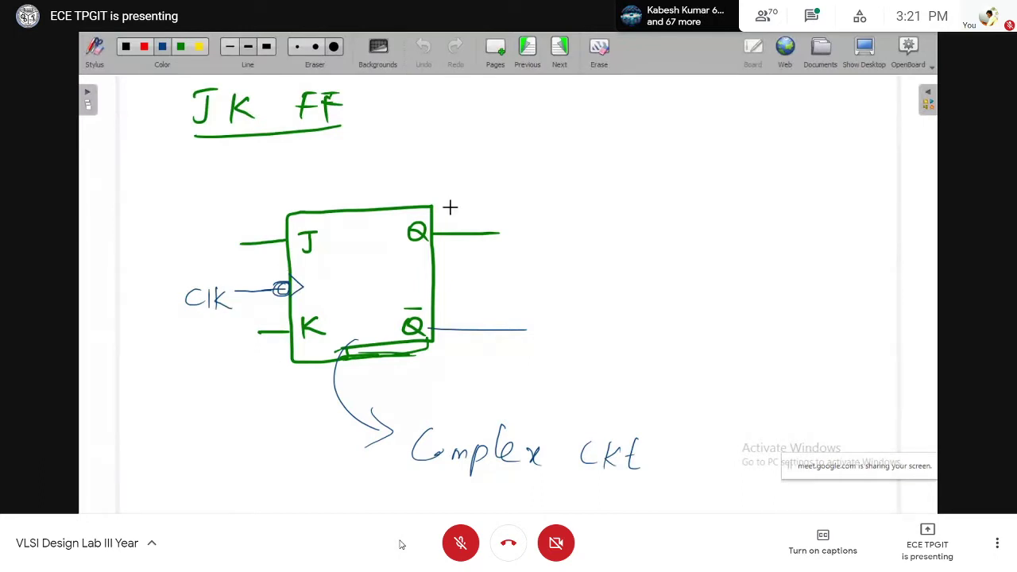
pyautogui.click(869, 53)
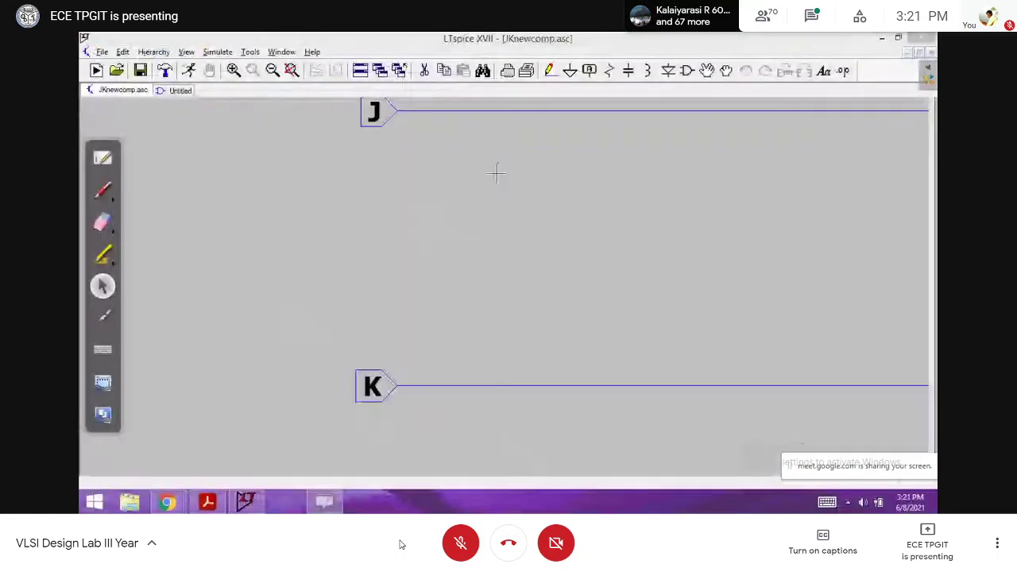
pyautogui.moveTo(390, 184); pyautogui.dragTo(397, 261)
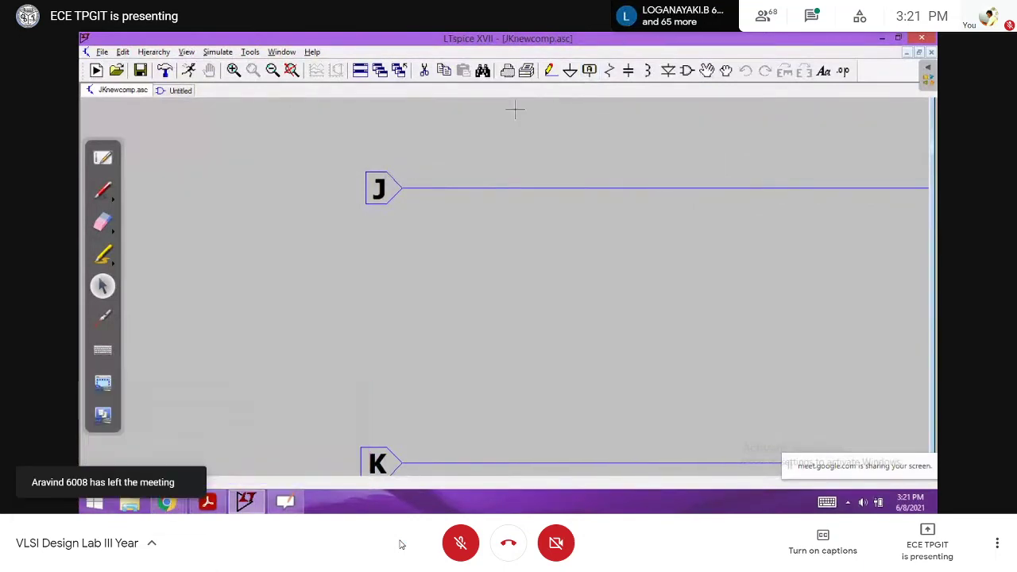
# Switch to the Google Meet call in Chrome and open its presentation options.
pyautogui.moveTo(170, 503)
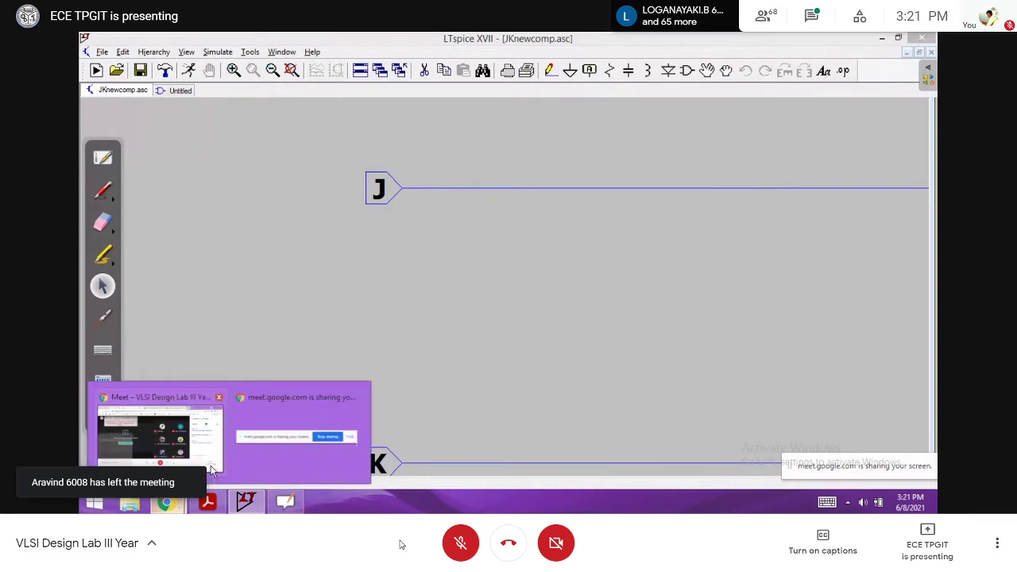
pyautogui.click(201, 457)
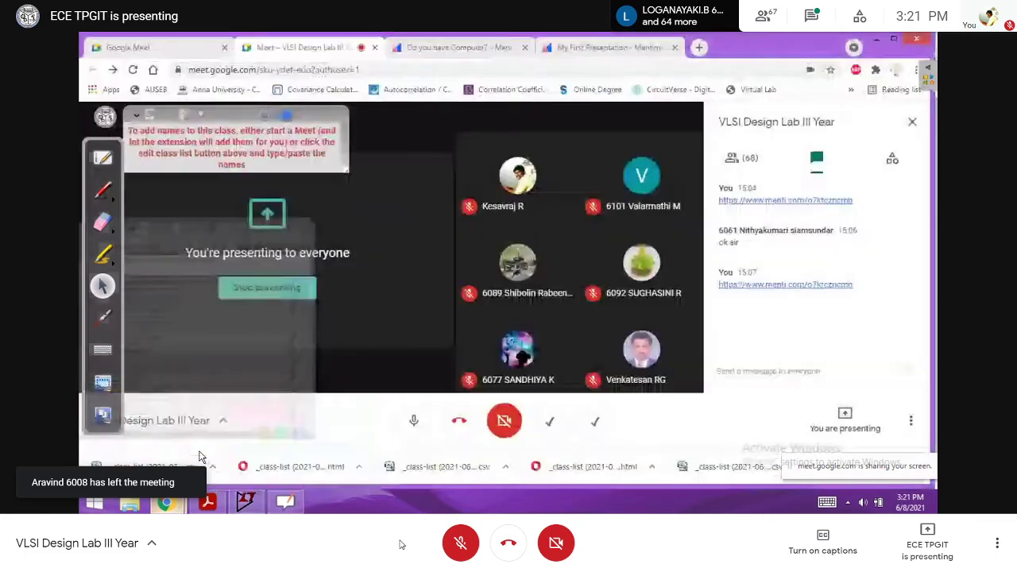
pyautogui.click(834, 418)
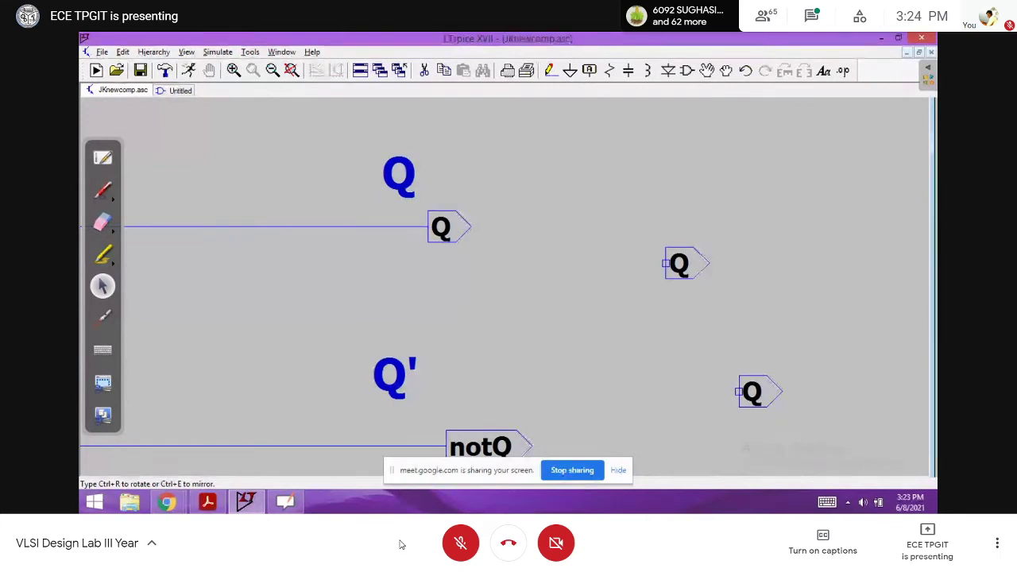
# Cancel placing another Q port and delete the stray unconnected Q port beside the schematic's outputs.
pyautogui.press('Escape')
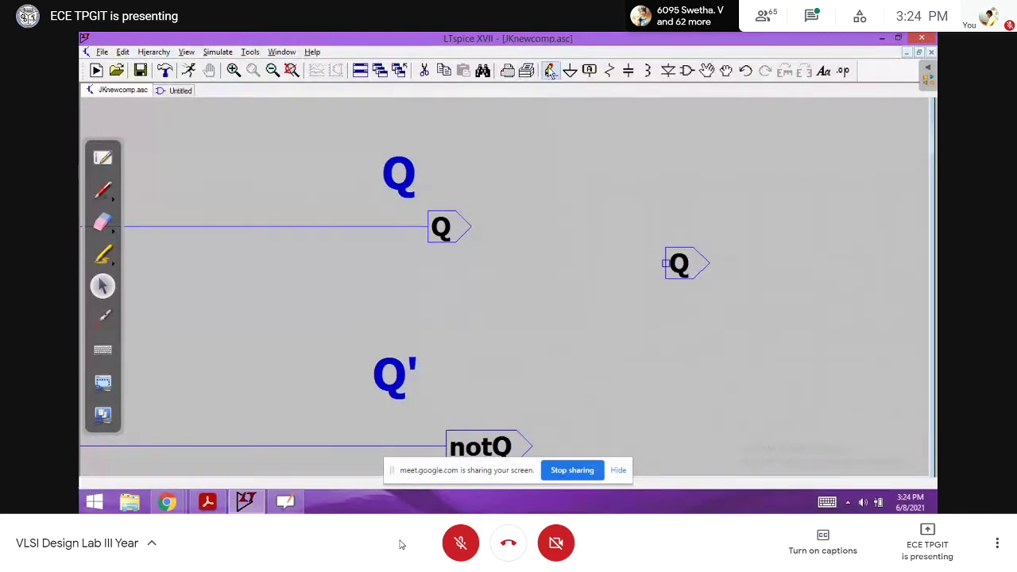
pyautogui.click(424, 71)
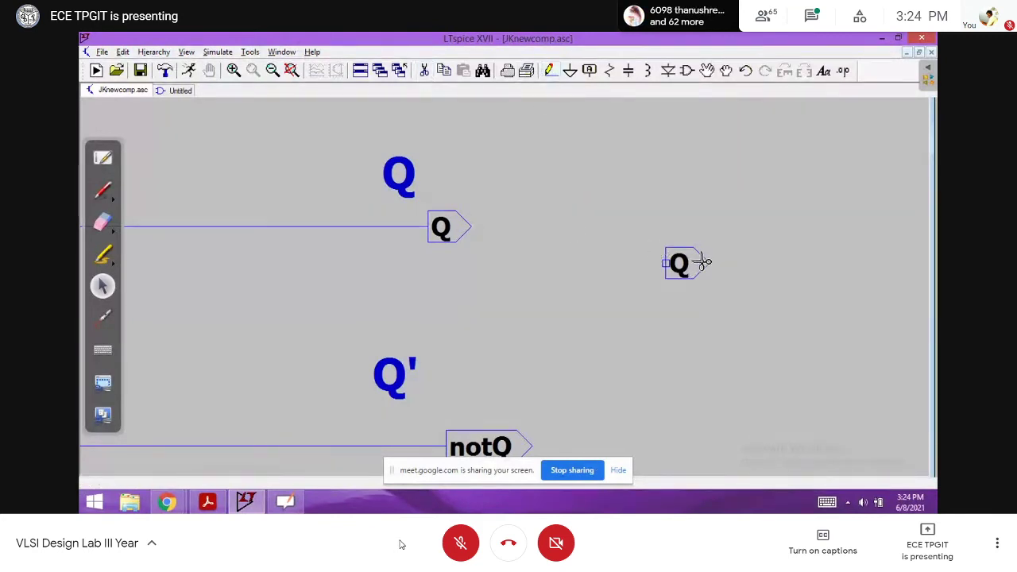
pyautogui.click(687, 260)
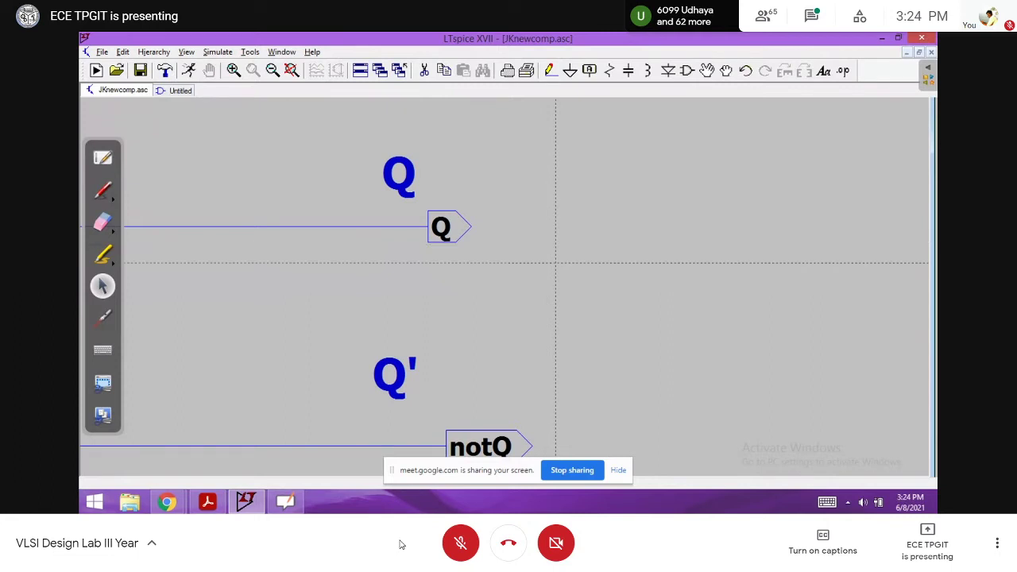
pyautogui.press('Escape')
# Examine the flip-flop's transistor network, from the output ports to the parallel PMOS transistors M12, M14 and M13.
pyautogui.moveTo(543, 269); pyautogui.dragTo(935, 199)
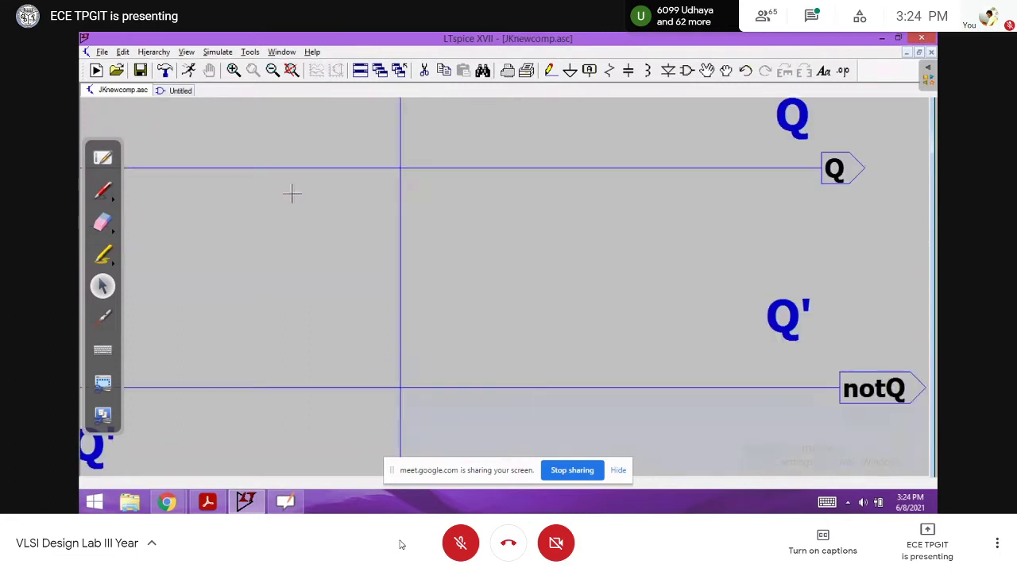
pyautogui.scroll(2, 286, 214)
pyautogui.scroll(-4, 286, 215)
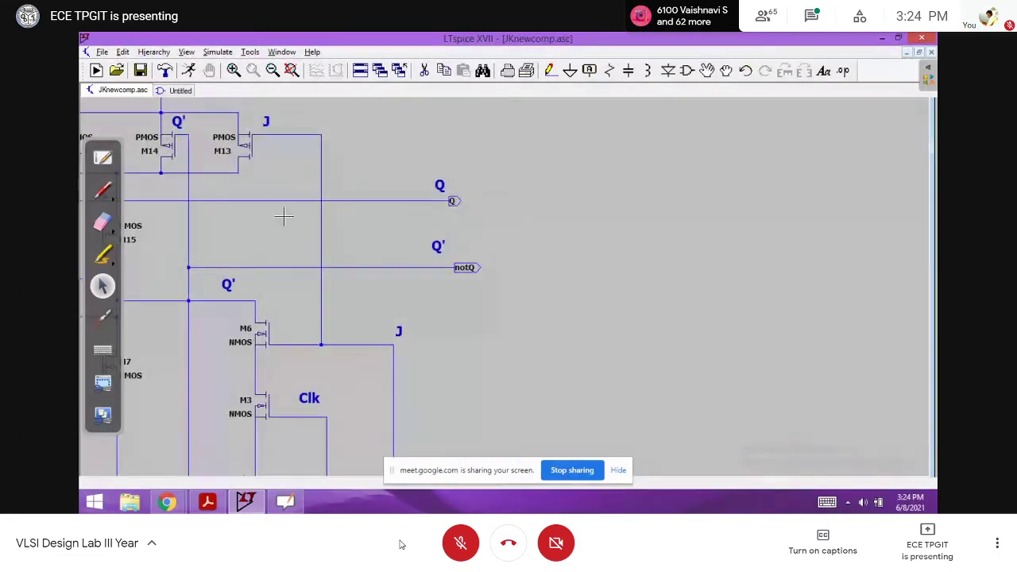
pyautogui.moveTo(262, 224); pyautogui.dragTo(685, 262)
pyautogui.scroll(-3, 604, 262)
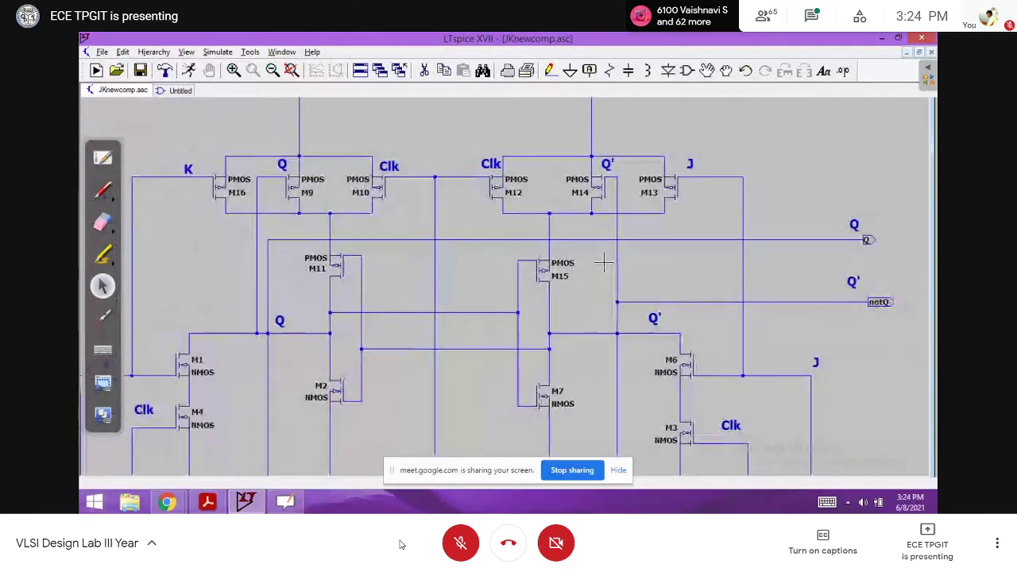
pyautogui.scroll(1, 603, 262)
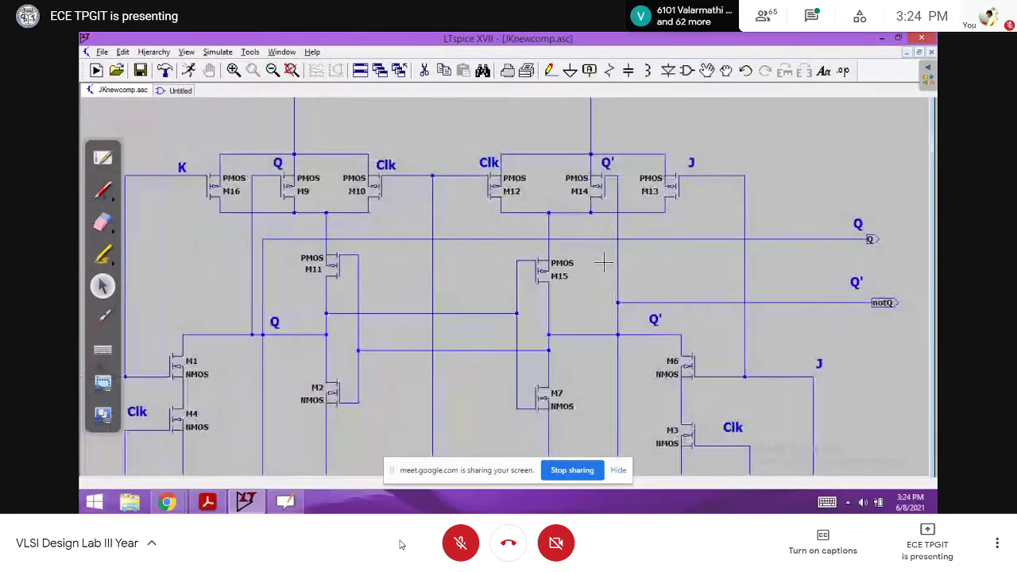
pyautogui.scroll(1, 603, 262)
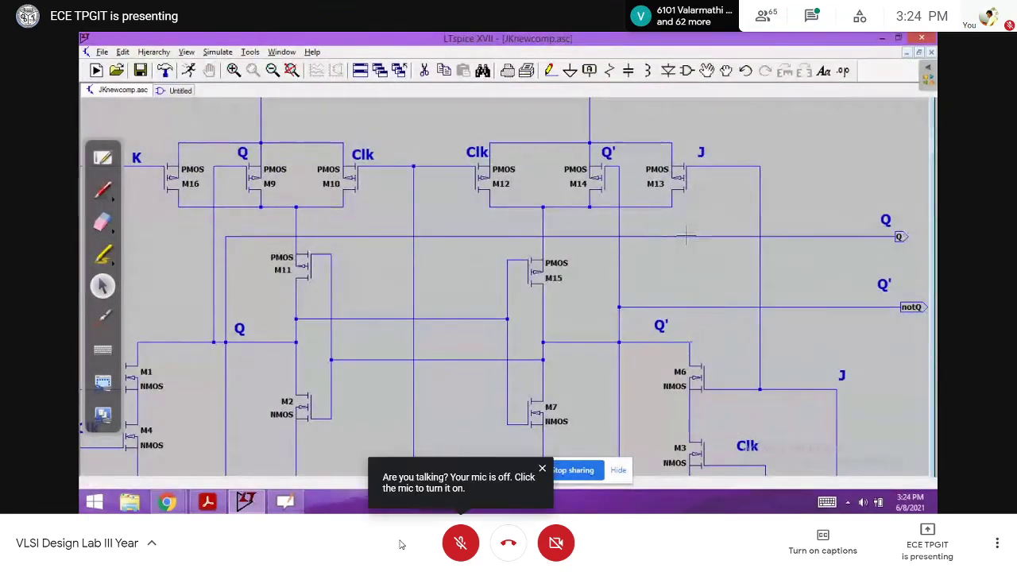
pyautogui.moveTo(656, 272); pyautogui.dragTo(630, 297)
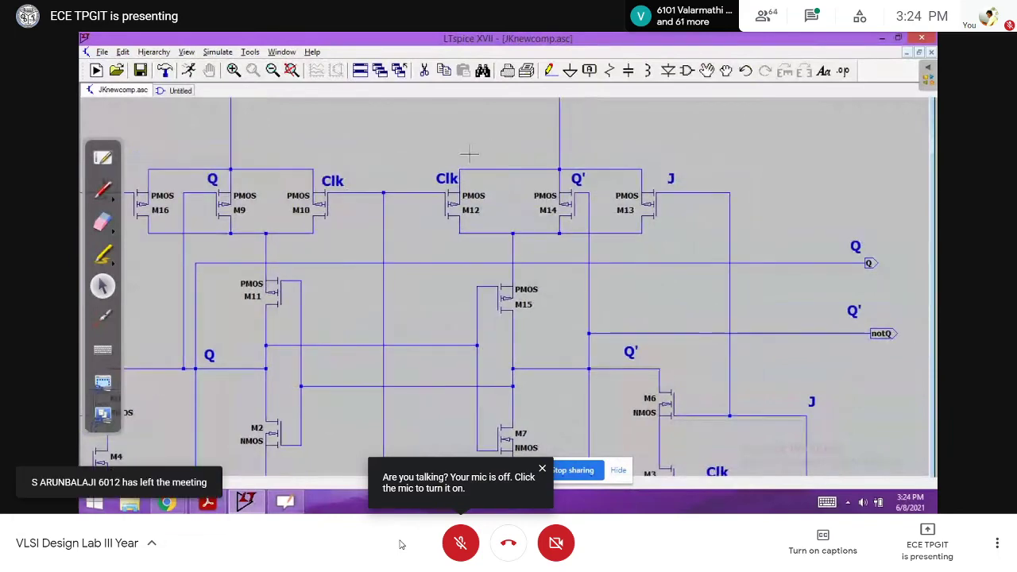
pyautogui.scroll(-3, 453, 159)
pyautogui.scroll(5, 456, 183)
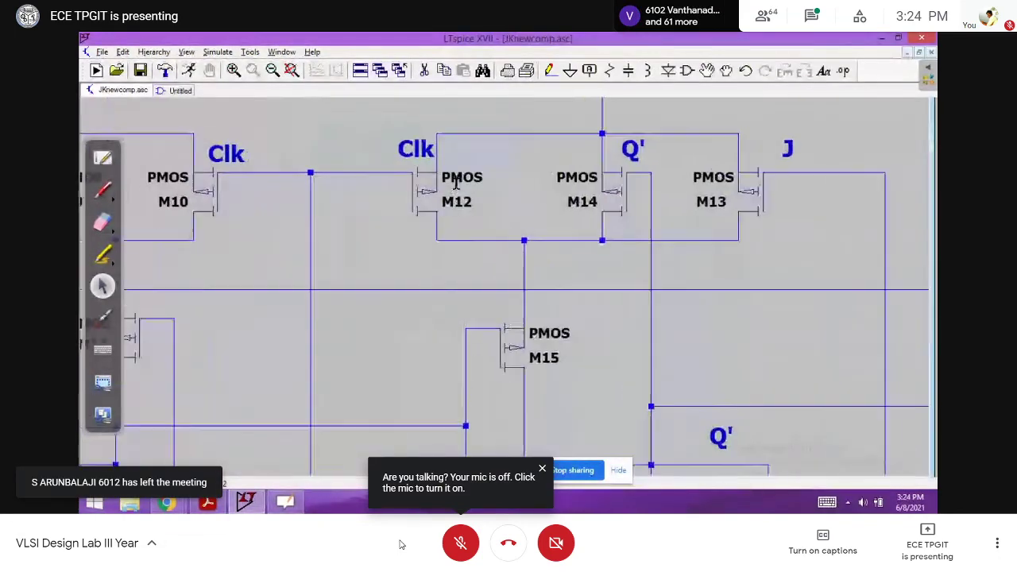
pyautogui.scroll(1, 456, 183)
pyautogui.scroll(2, 515, 166)
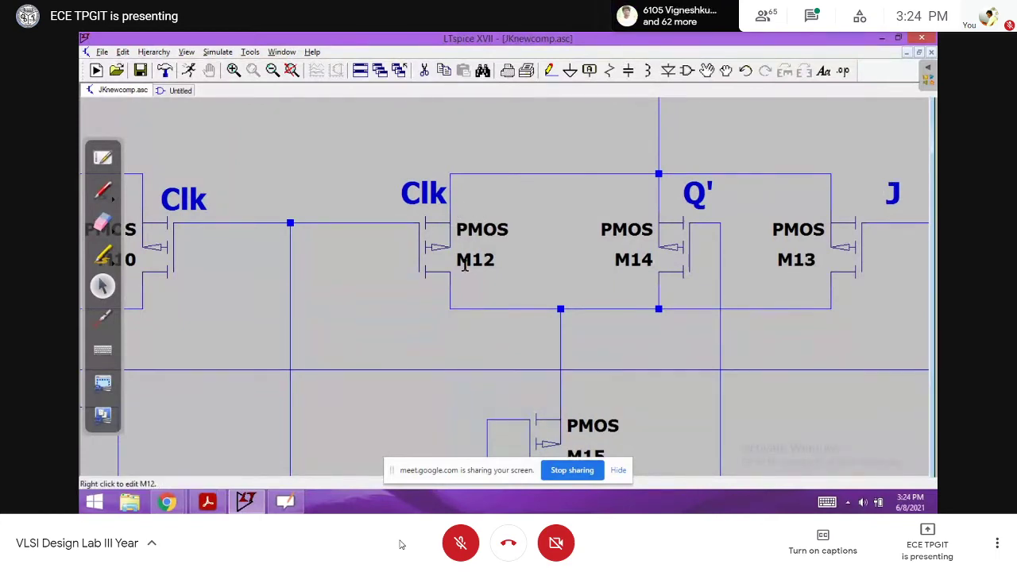
# Circle the PMOS M12 label and its Clk gate label in red with the annotation pen.
pyautogui.click(101, 191)
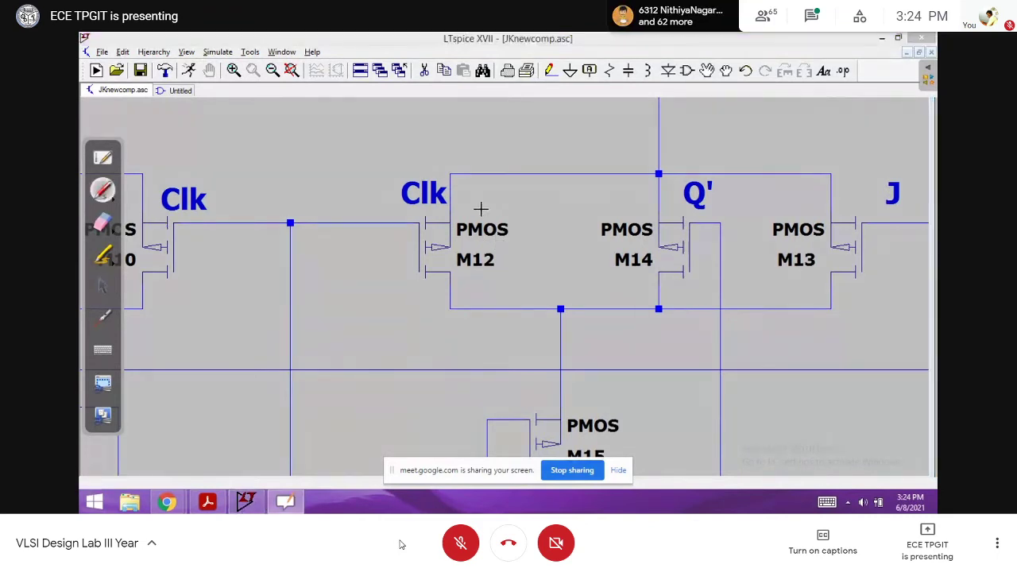
pyautogui.moveTo(455, 248); pyautogui.dragTo(479, 214)
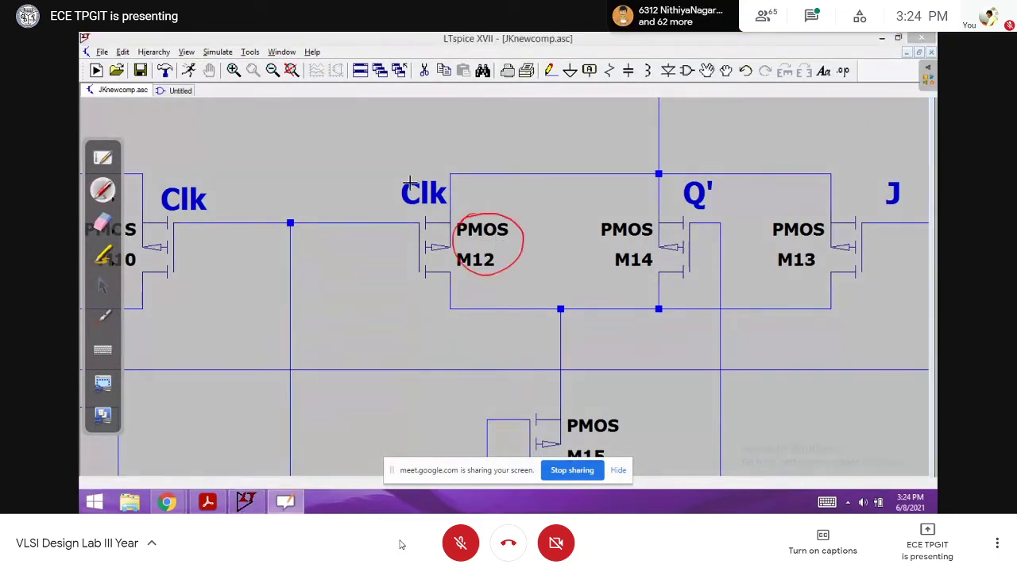
pyautogui.moveTo(434, 159)
pyautogui.mouseDown()
pyautogui.moveTo(407, 176)
pyautogui.moveTo(405, 200)
pyautogui.moveTo(445, 163)
pyautogui.mouseUp()
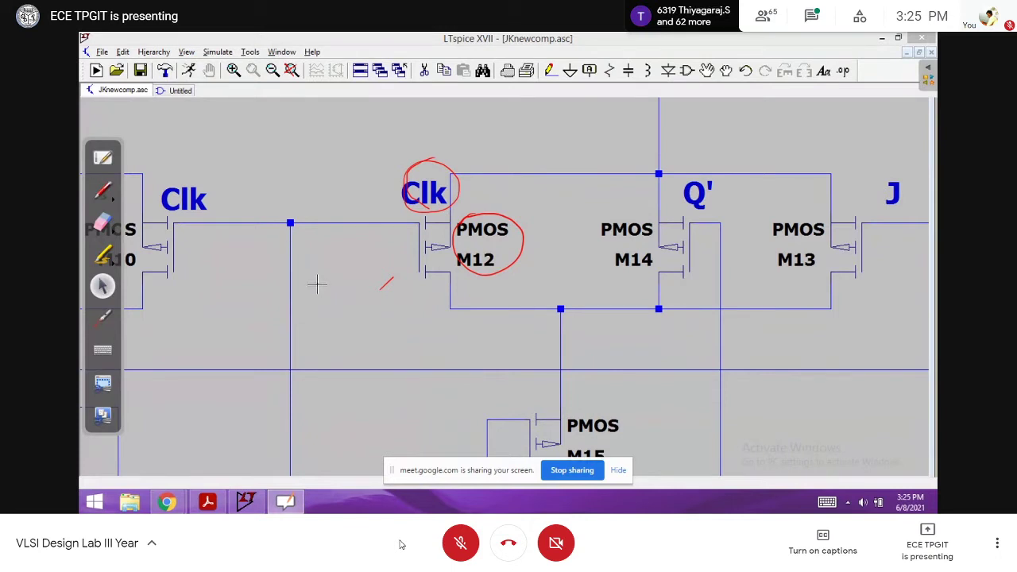
# Open a new text entry for the schematic, move its dialog clear of M12, and erase the red annotations.
pyautogui.press('t')
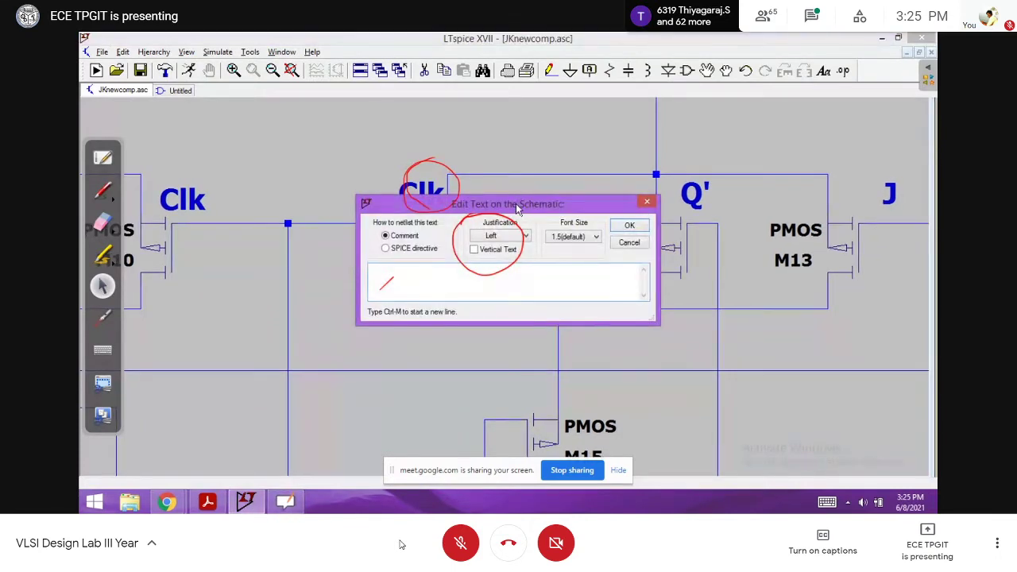
pyautogui.moveTo(521, 208)
pyautogui.mouseDown()
pyautogui.moveTo(590, 190)
pyautogui.moveTo(687, 143)
pyautogui.mouseUp()
pyautogui.click(103, 223)
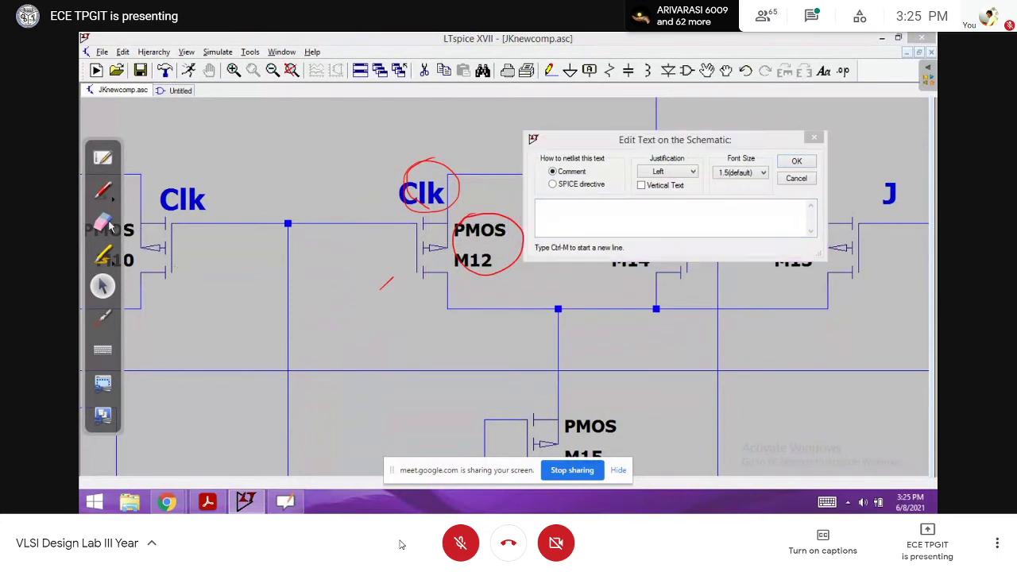
pyautogui.moveTo(182, 208)
pyautogui.mouseDown()
pyautogui.moveTo(545, 170)
pyautogui.moveTo(431, 246)
pyautogui.moveTo(257, 265)
pyautogui.mouseUp()
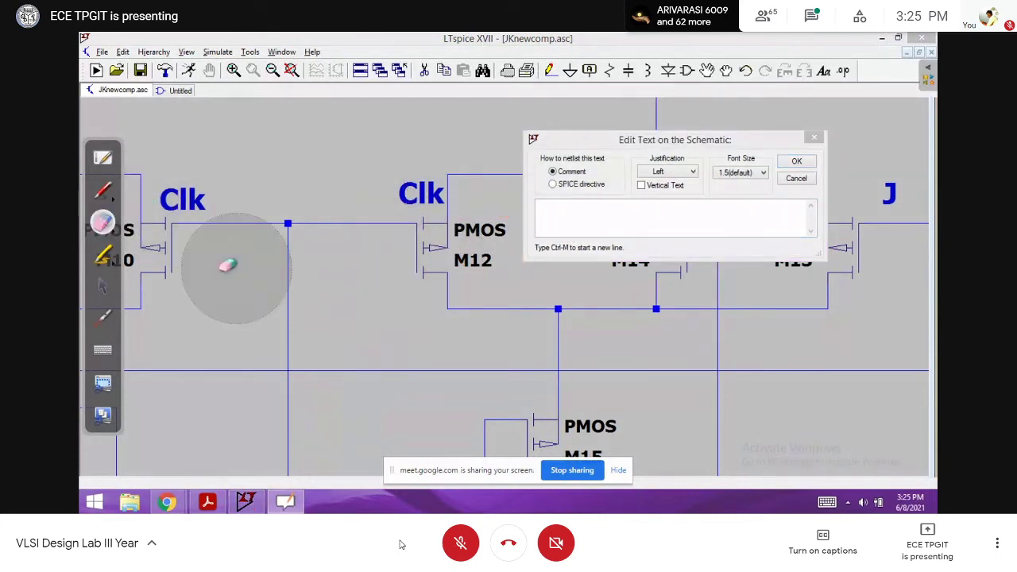
pyautogui.click(103, 286)
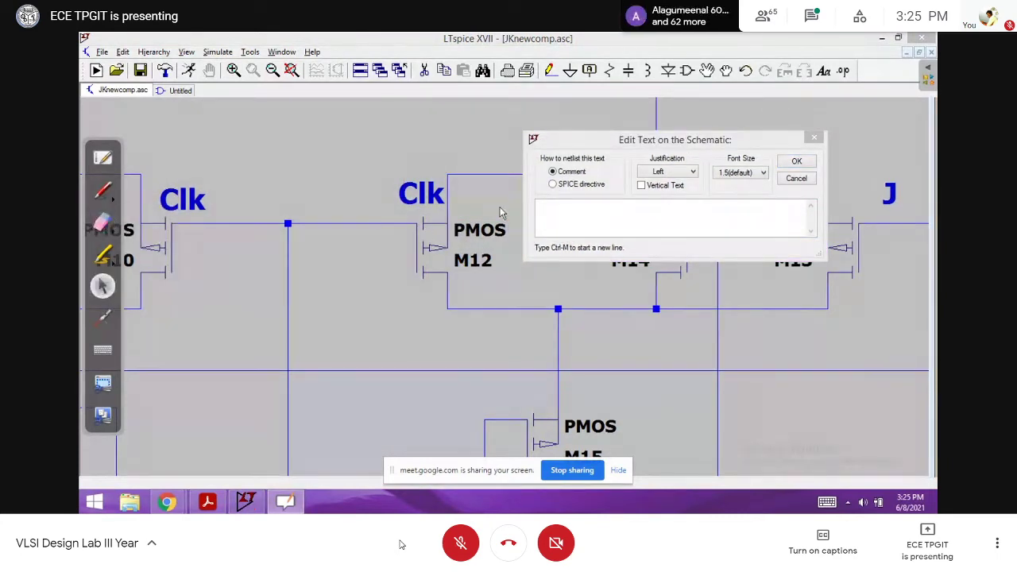
# Place the comment text FGDHFJHGFNJ at font size 3.5 above the PMOS M12 in the schematic.
pyautogui.click(573, 209)
pyautogui.write('FGDHFJHGFNJ')
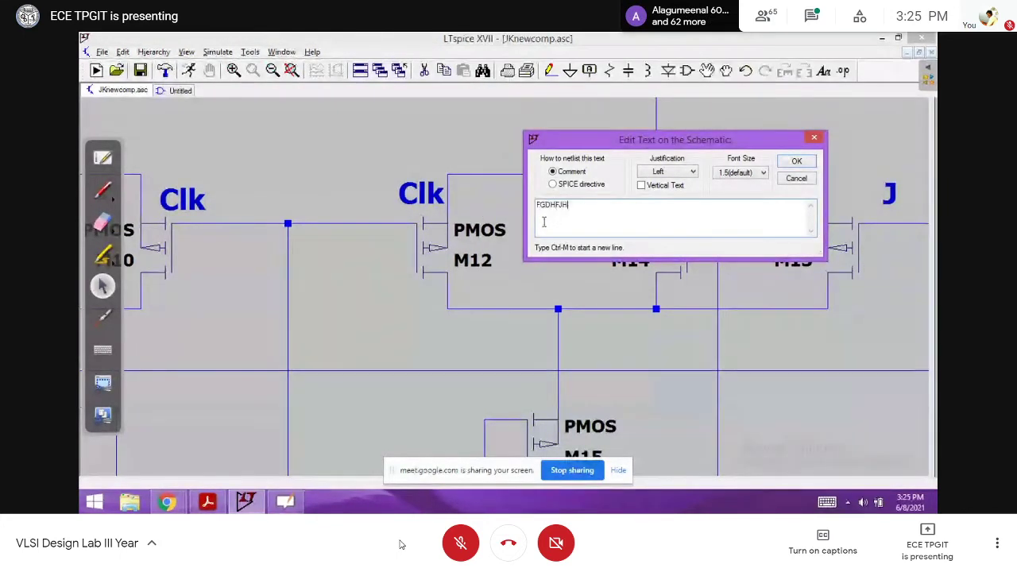
pyautogui.click(762, 172)
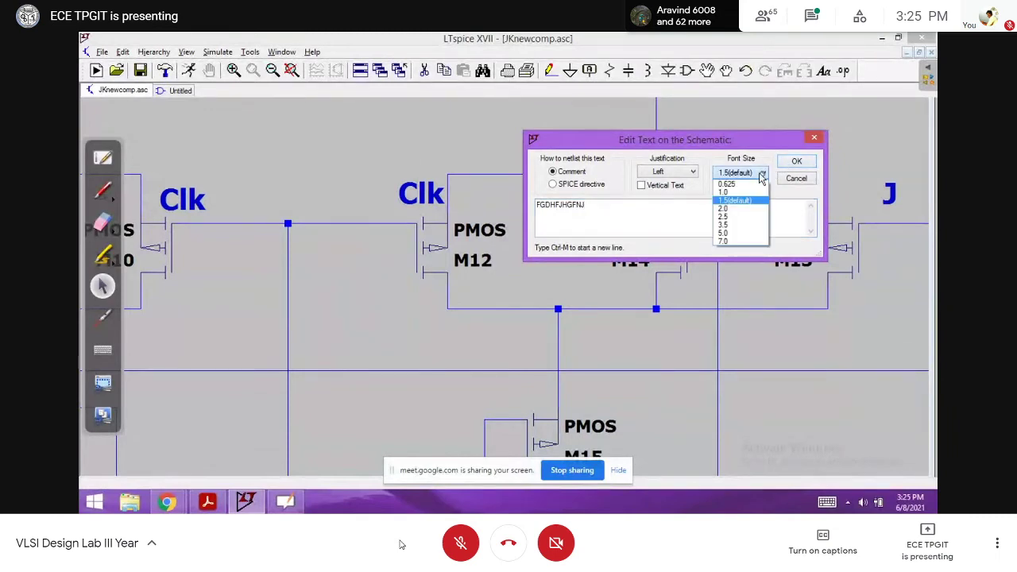
pyautogui.click(734, 224)
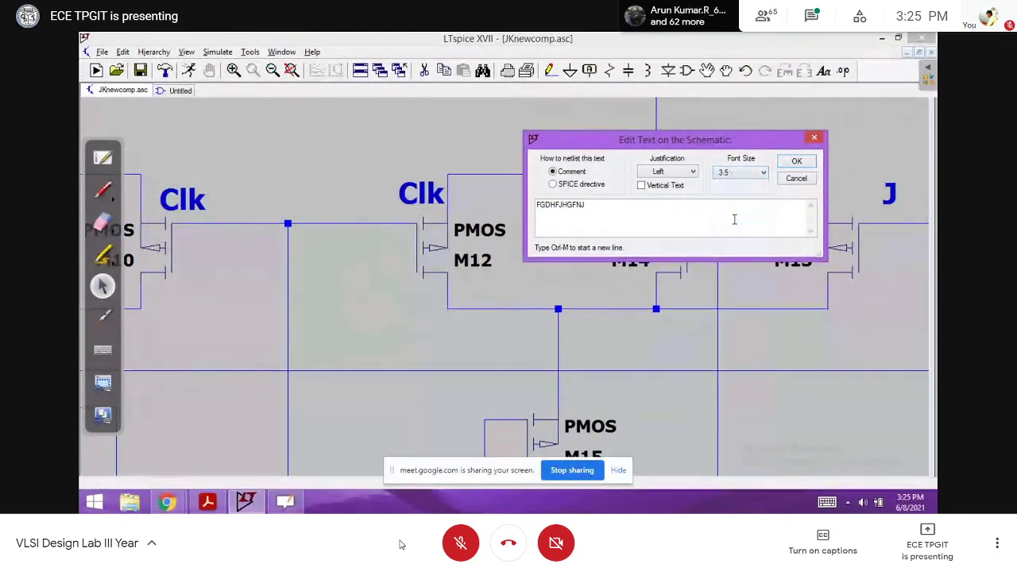
pyautogui.click(782, 163)
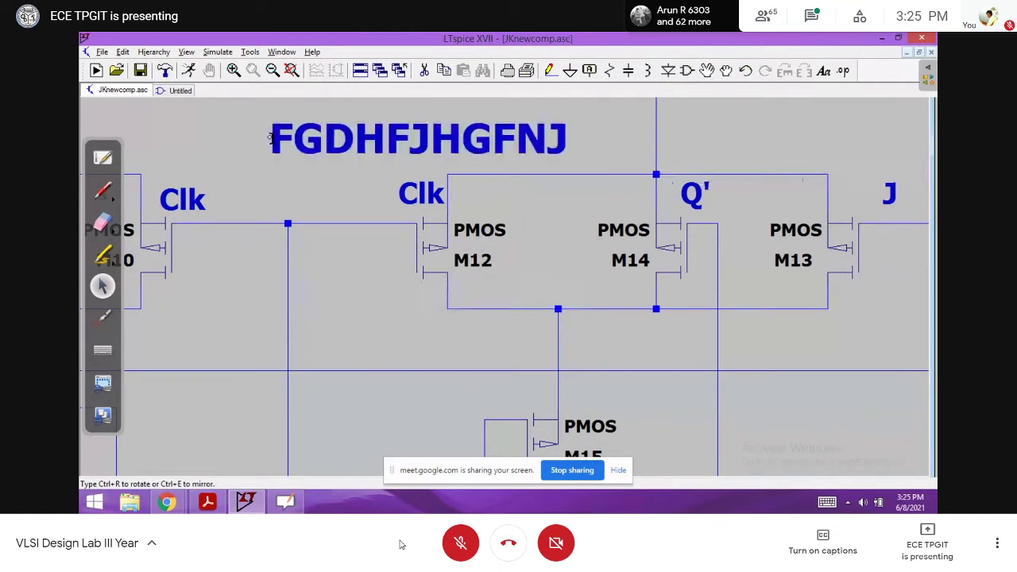
pyautogui.click(270, 138)
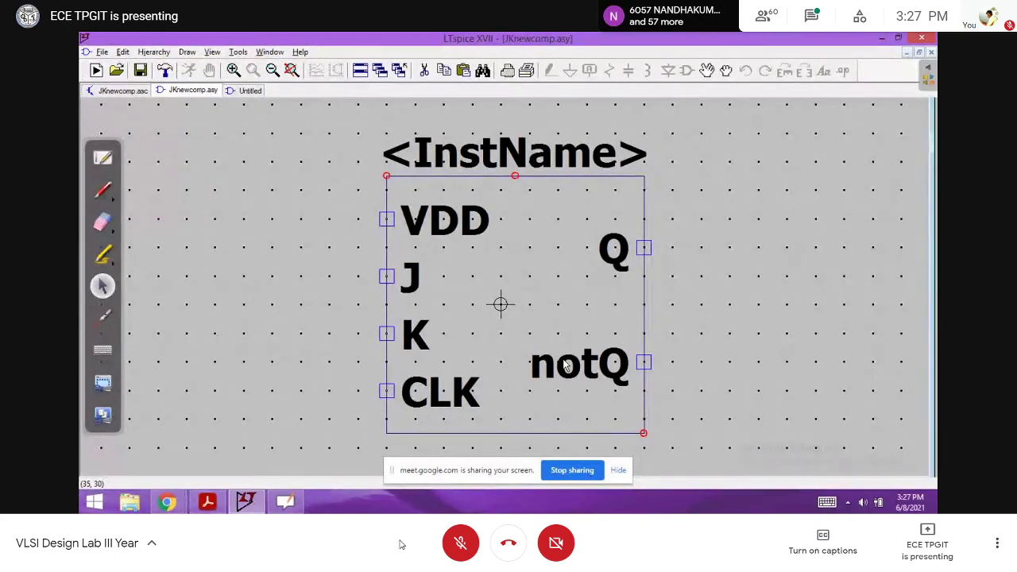
# Set the <InstName> attribute of the JKnewcomp symbol to vertical text.
pyautogui.rightClick(537, 165)
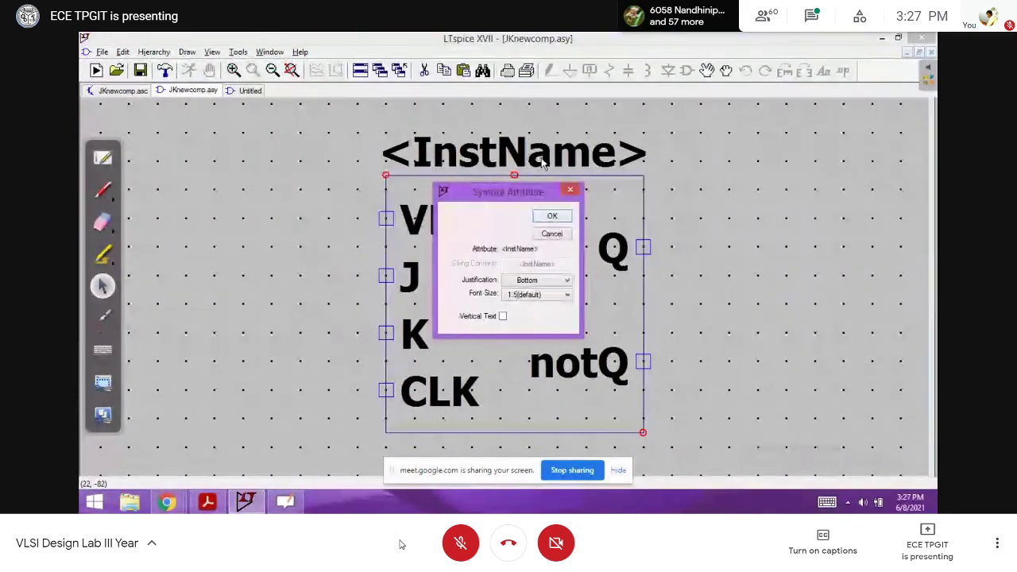
pyautogui.click(570, 193)
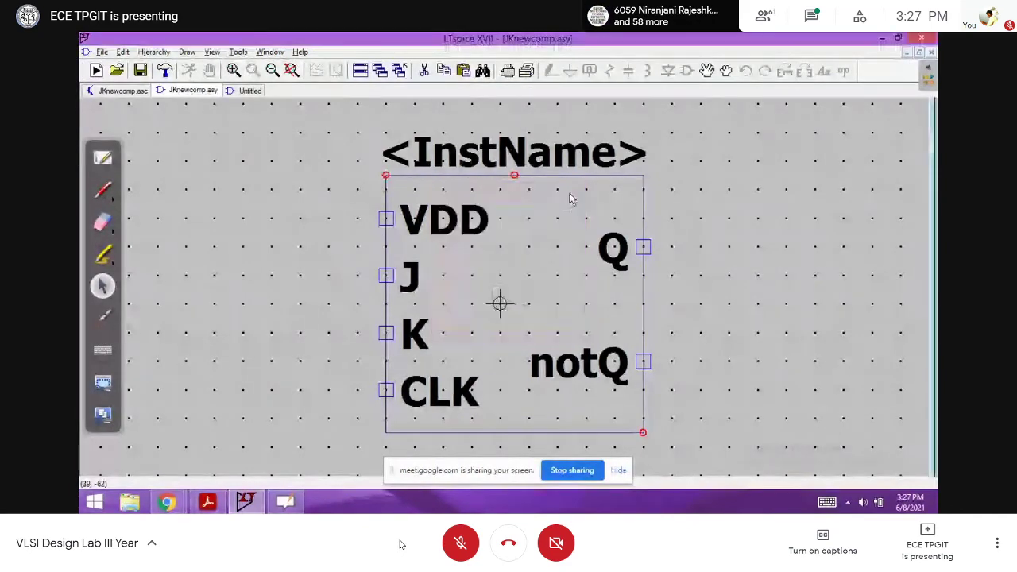
pyautogui.rightClick(527, 153)
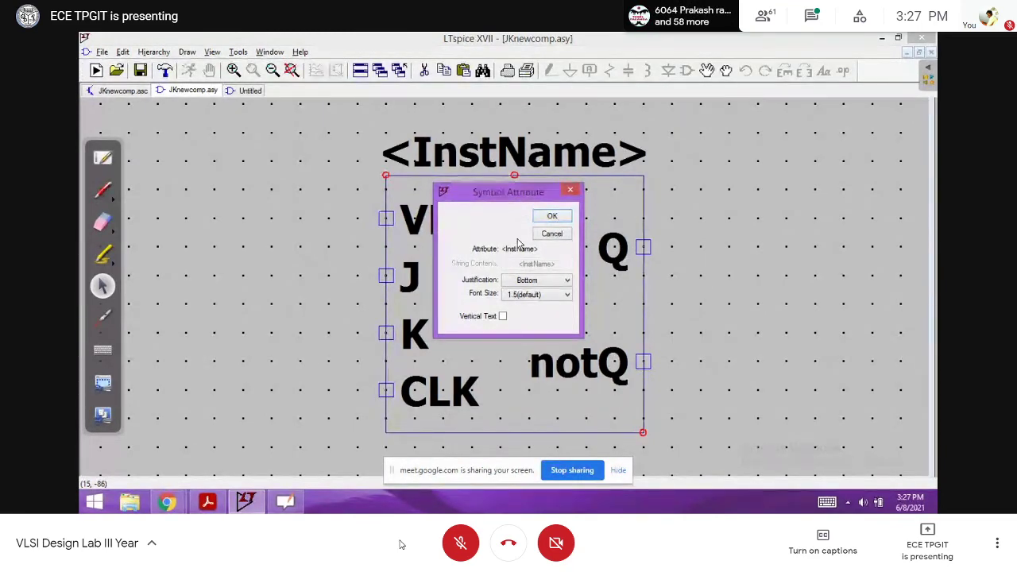
pyautogui.click(569, 192)
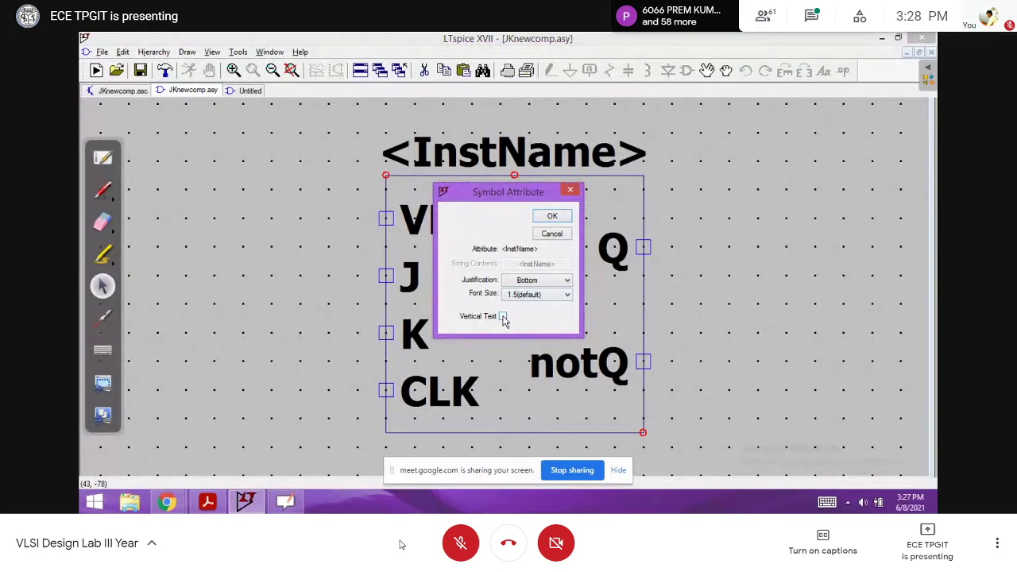
pyautogui.click(503, 317)
pyautogui.click(552, 217)
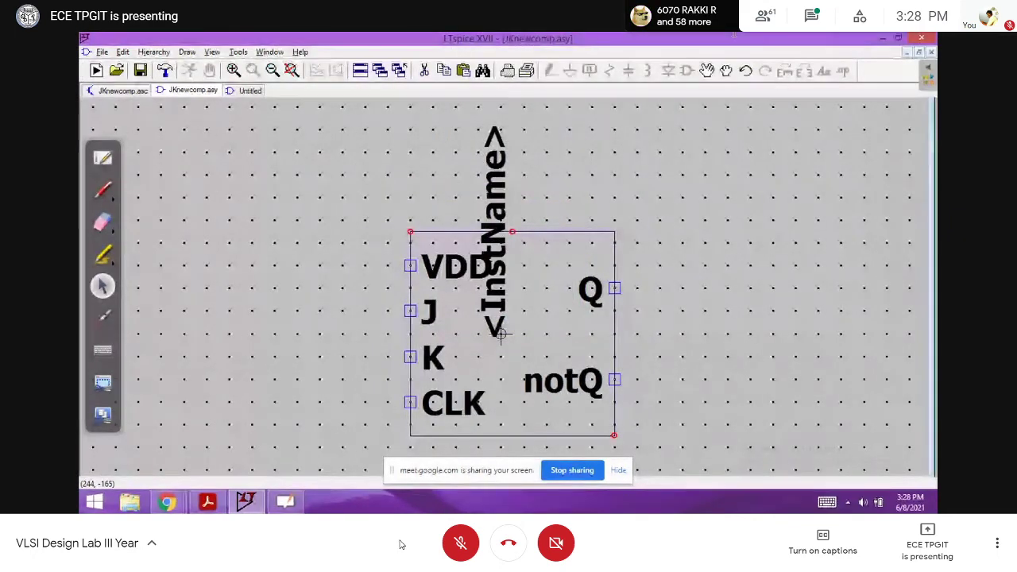
pyautogui.doubleClick(850, 39)
pyautogui.doubleClick(814, 37)
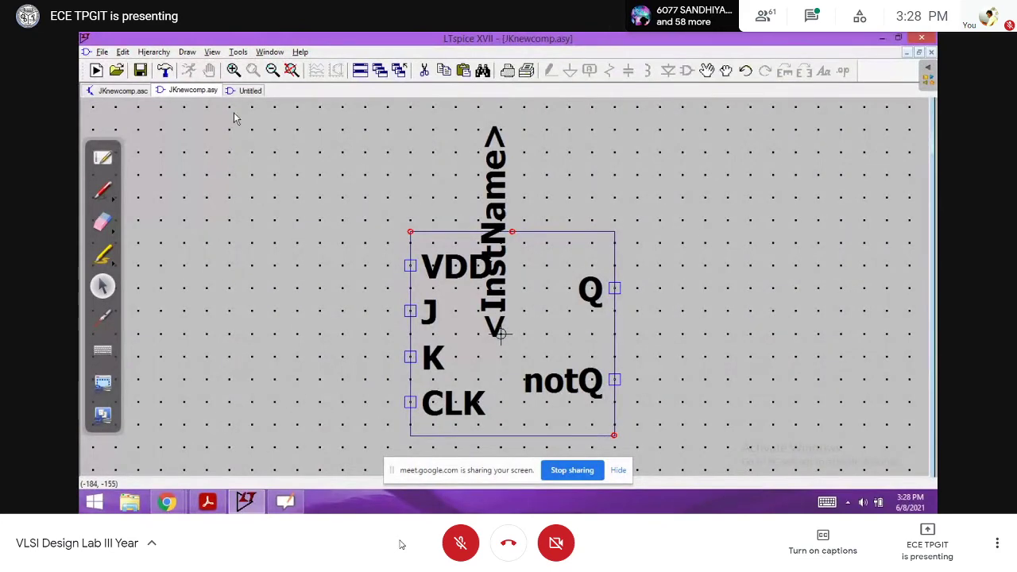
# View the JKnewcomp schematic alongside its symbol and handwrite the file names JK.asc and JK.asy in red.
pyautogui.click(127, 91)
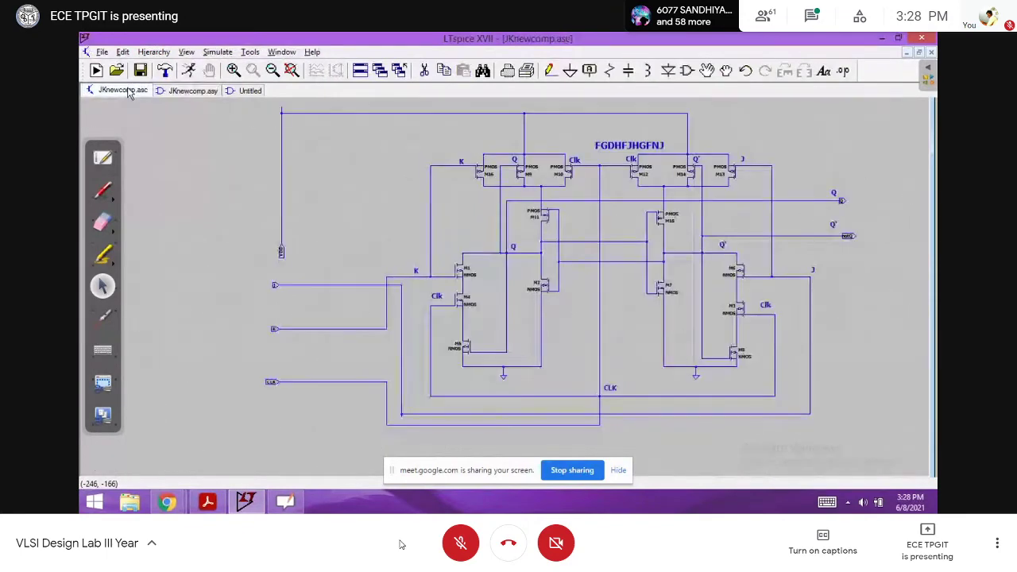
pyautogui.click(191, 96)
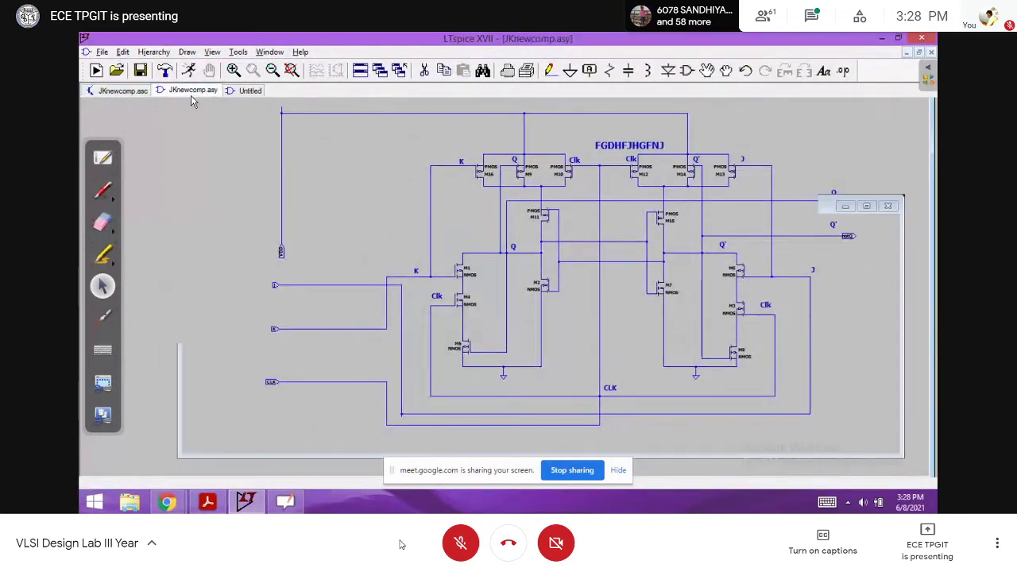
pyautogui.click(125, 92)
pyautogui.click(102, 190)
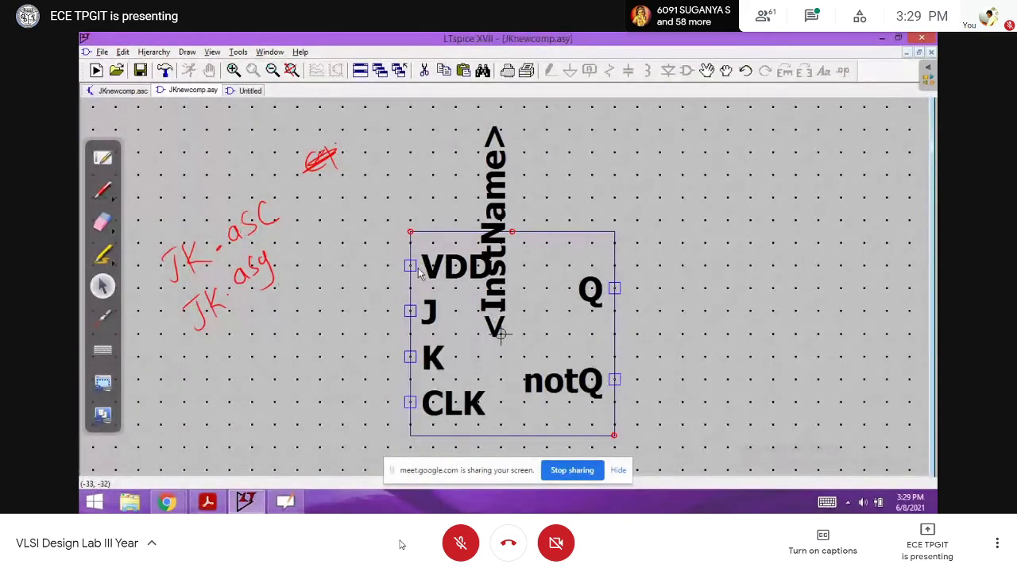
# Compare the JKnewcomp.asc schematic with the JKnewcomp.asy symbol, and erase the red annotations.
pyautogui.click(137, 93)
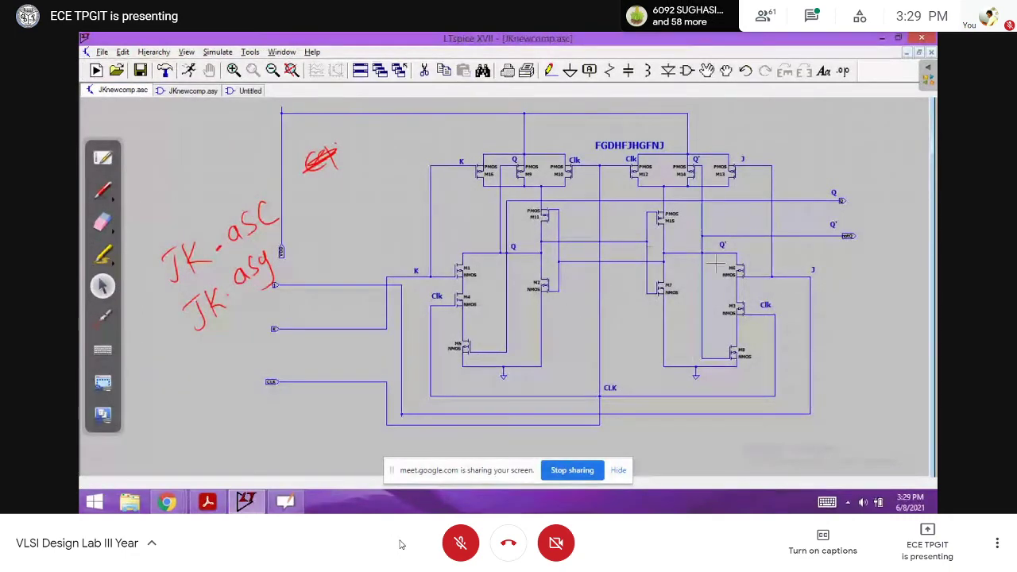
pyautogui.click(188, 93)
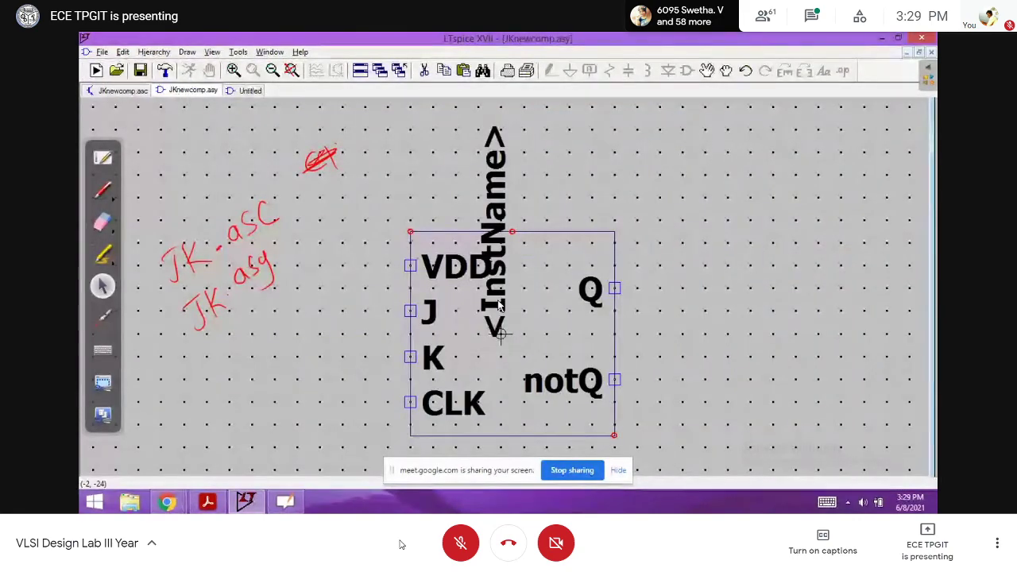
pyautogui.click(102, 223)
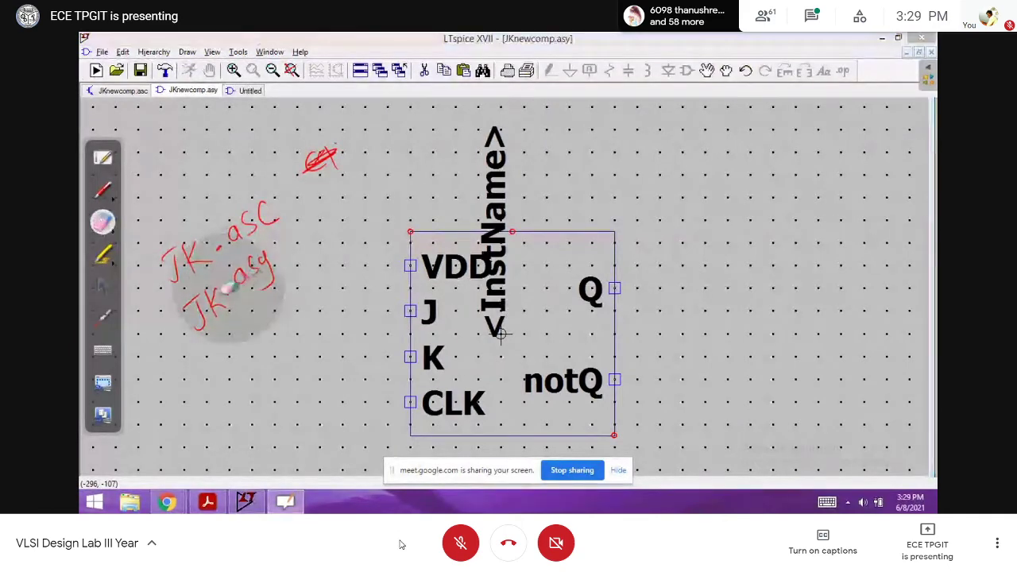
pyautogui.click(102, 285)
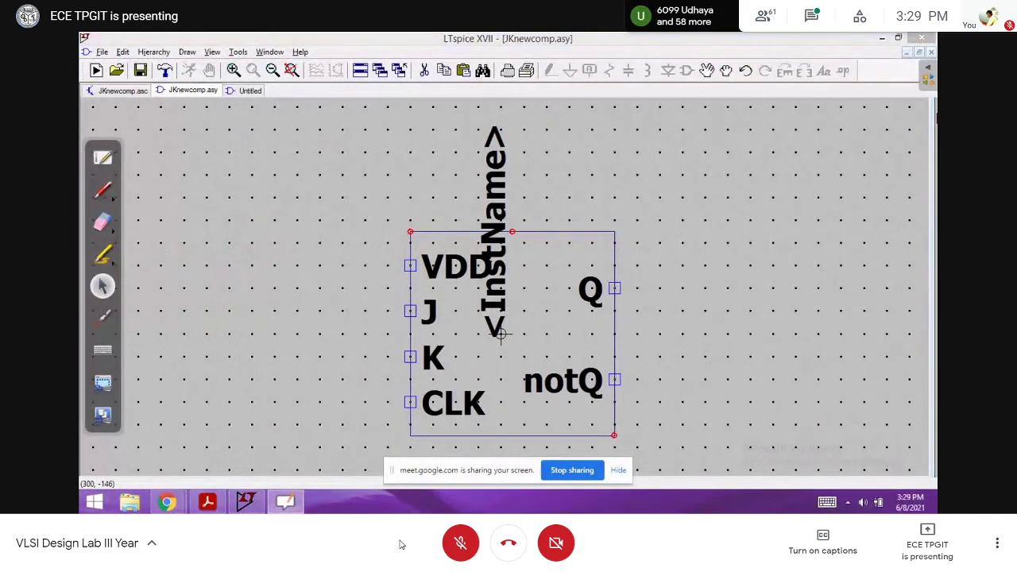
# Close the JKnewcomp symbol, the untitled symbol and the JKnewcomp schematic without saving the changes.
pyautogui.click(931, 52)
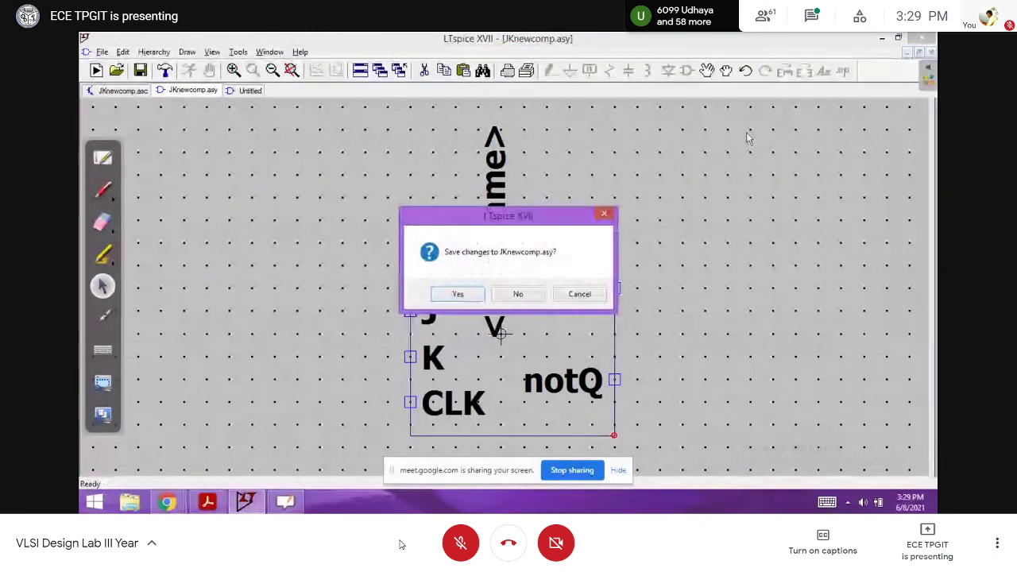
pyautogui.click(517, 294)
pyautogui.click(177, 91)
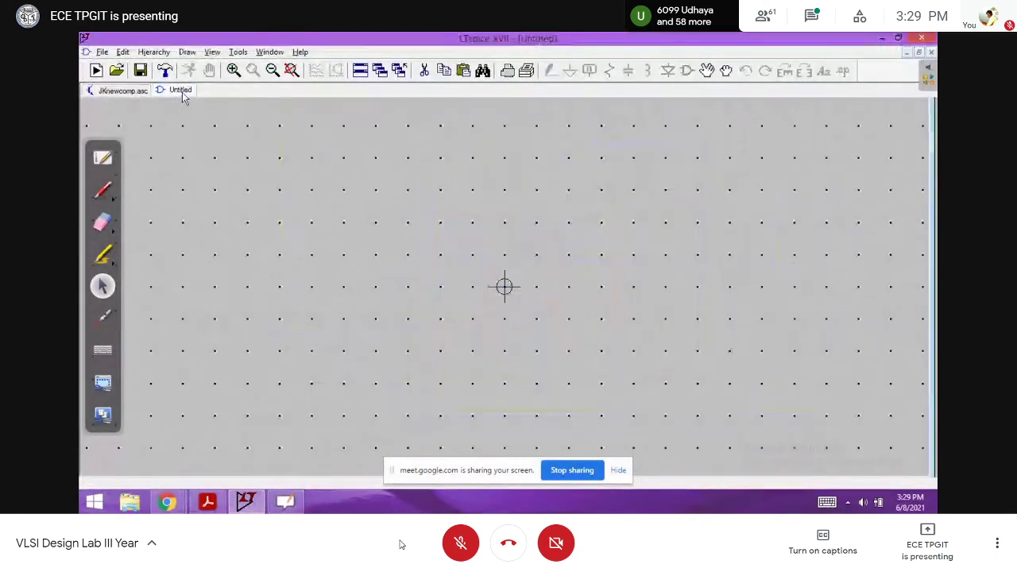
pyautogui.click(931, 51)
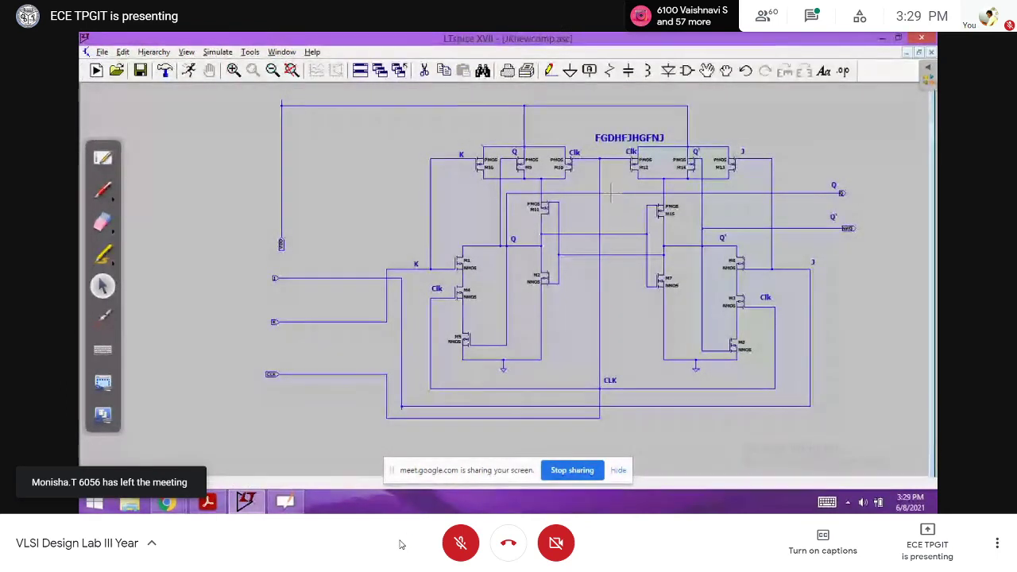
pyautogui.click(931, 51)
pyautogui.click(505, 295)
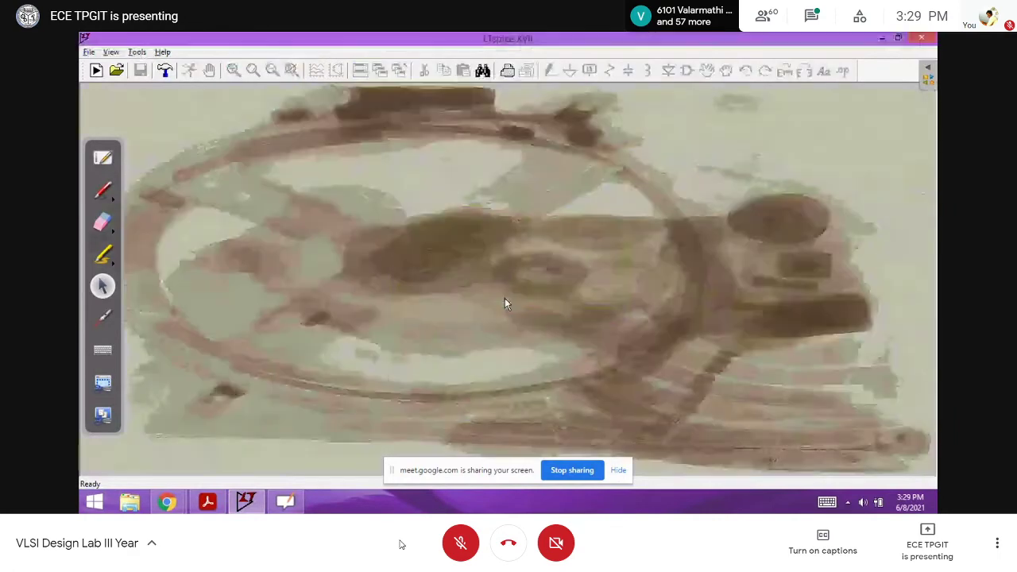
# Create a new blank schematic and open the component symbol selection for it.
pyautogui.click(89, 53)
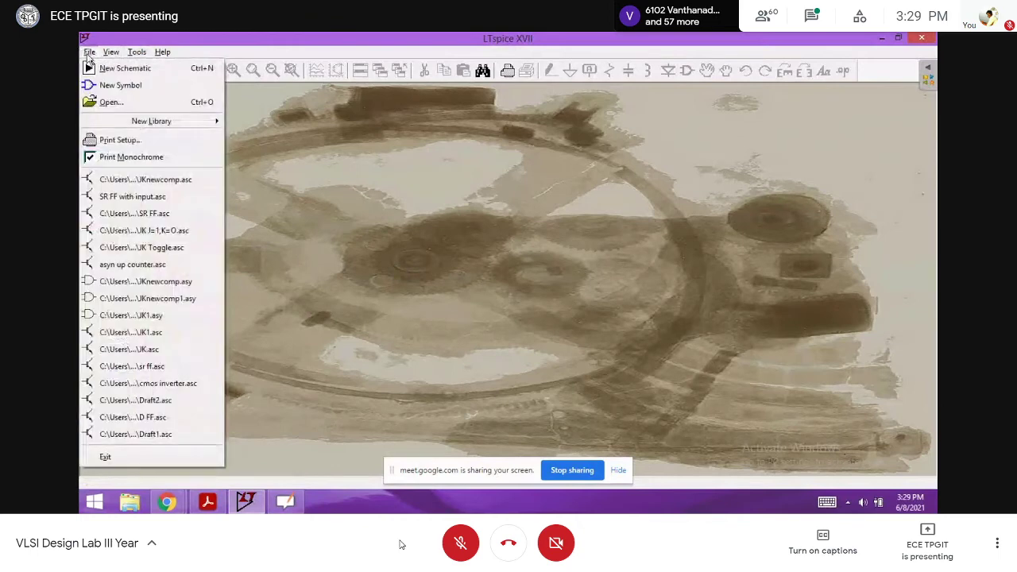
pyautogui.click(124, 69)
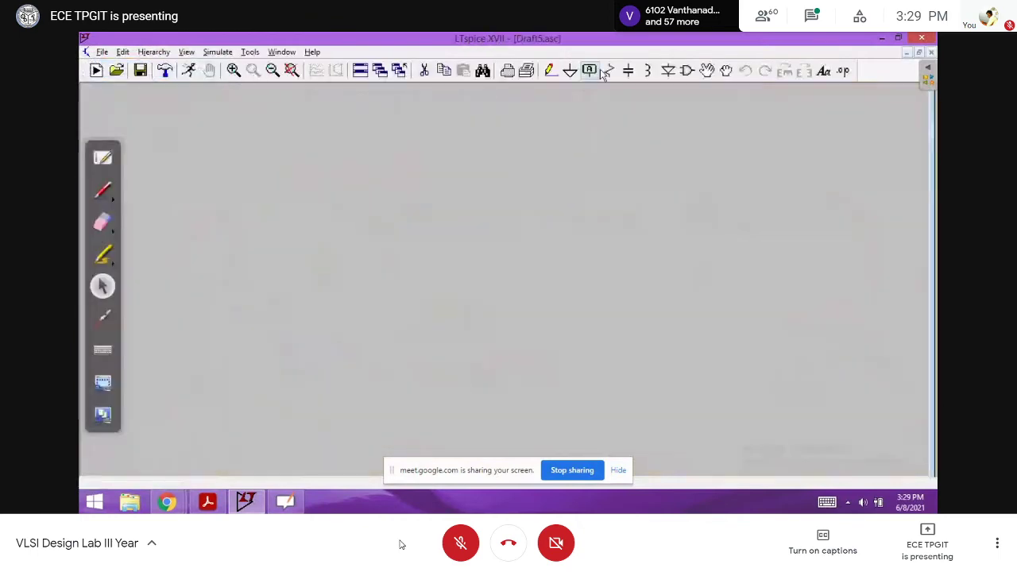
pyautogui.click(687, 70)
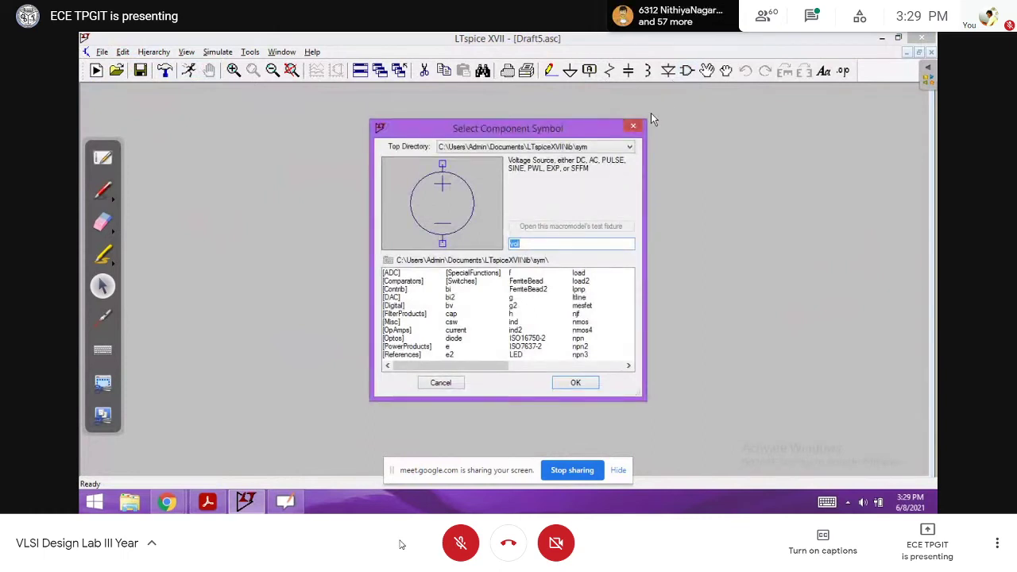
# Search the default symbol library for a JK flip-flop and preview the digital dflop and srflop components.
pyautogui.write('j')
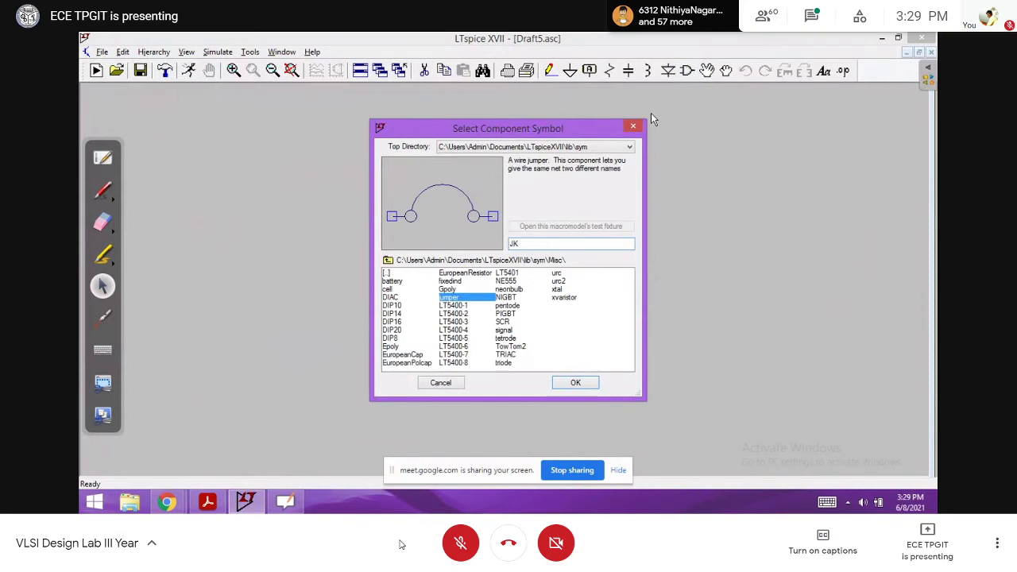
pyautogui.press('BackSpace')
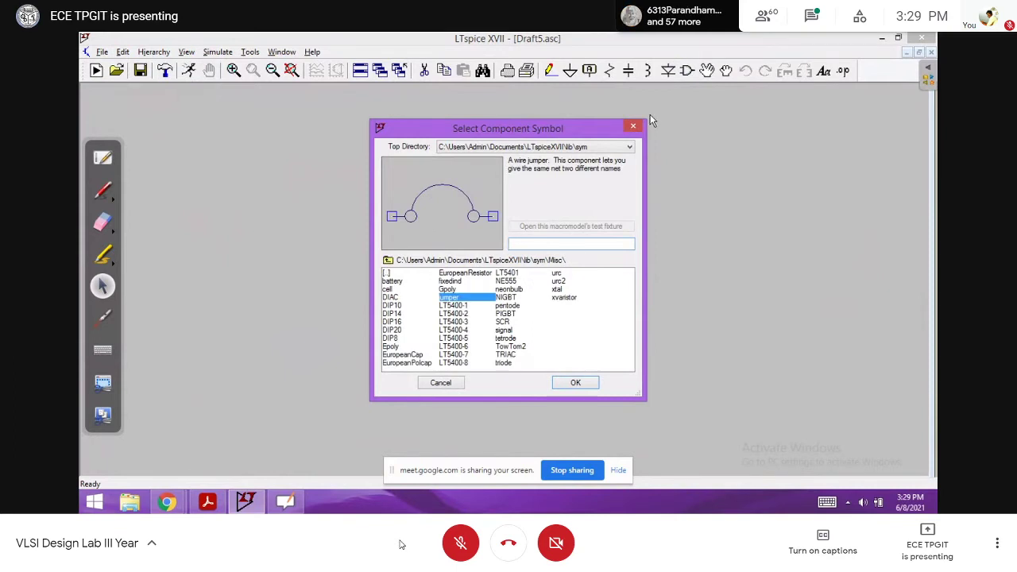
pyautogui.write('F')
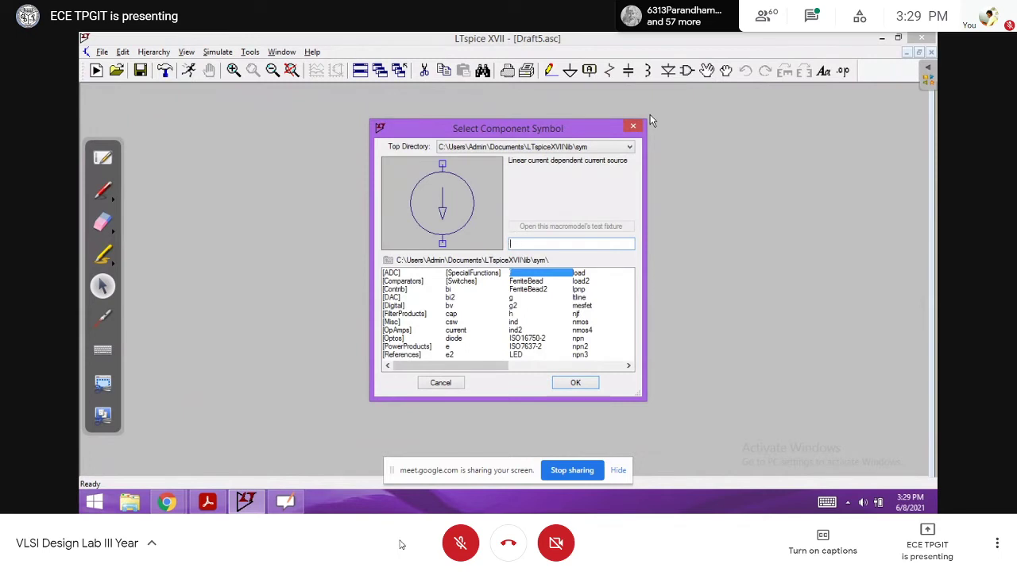
pyautogui.write('D')
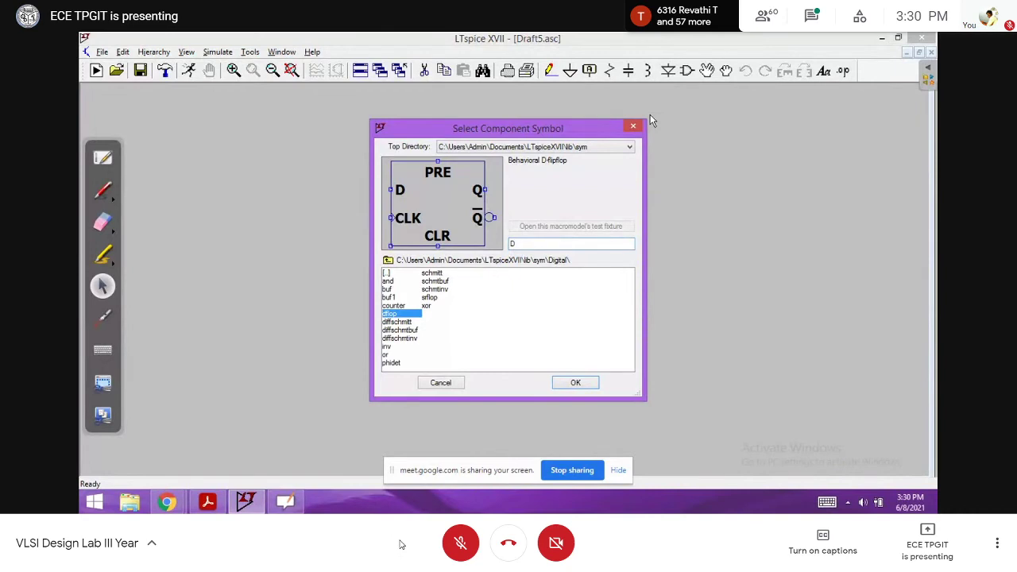
pyautogui.click(430, 299)
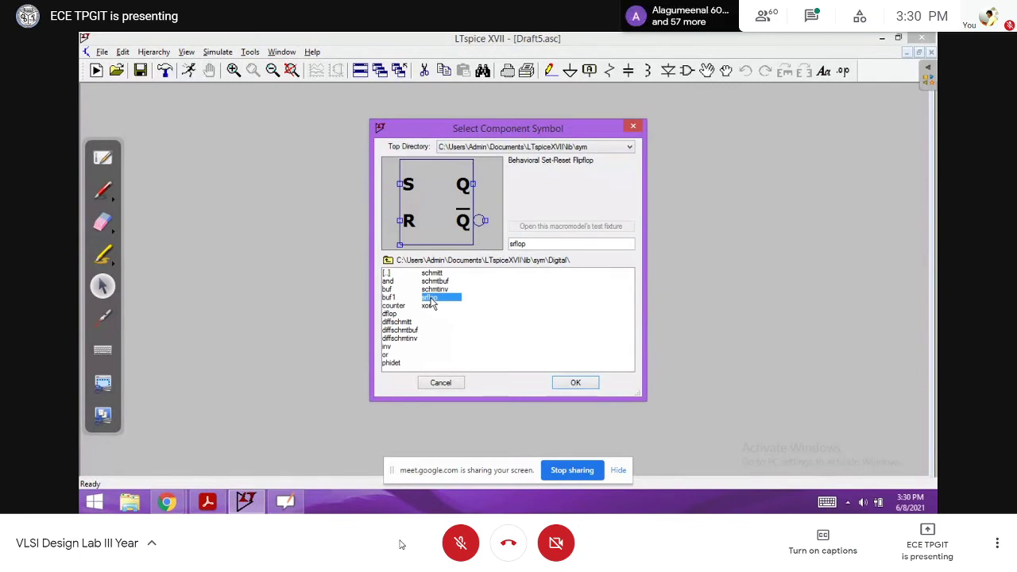
pyautogui.click(388, 314)
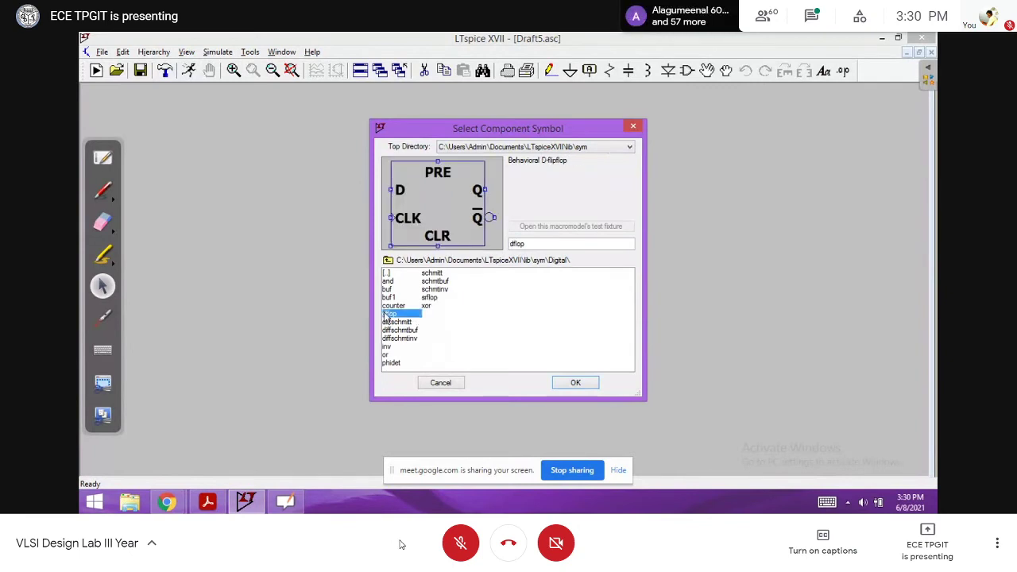
pyautogui.click(428, 297)
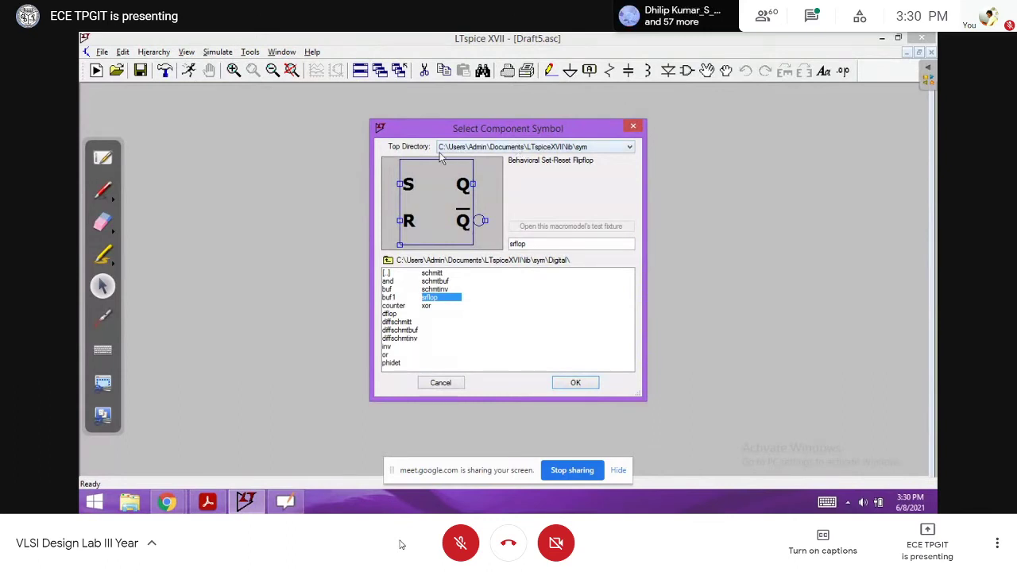
# Place one JK1 component from the Desktop\VLSI LTSpice directory in the blank schematic.
pyautogui.click(495, 149)
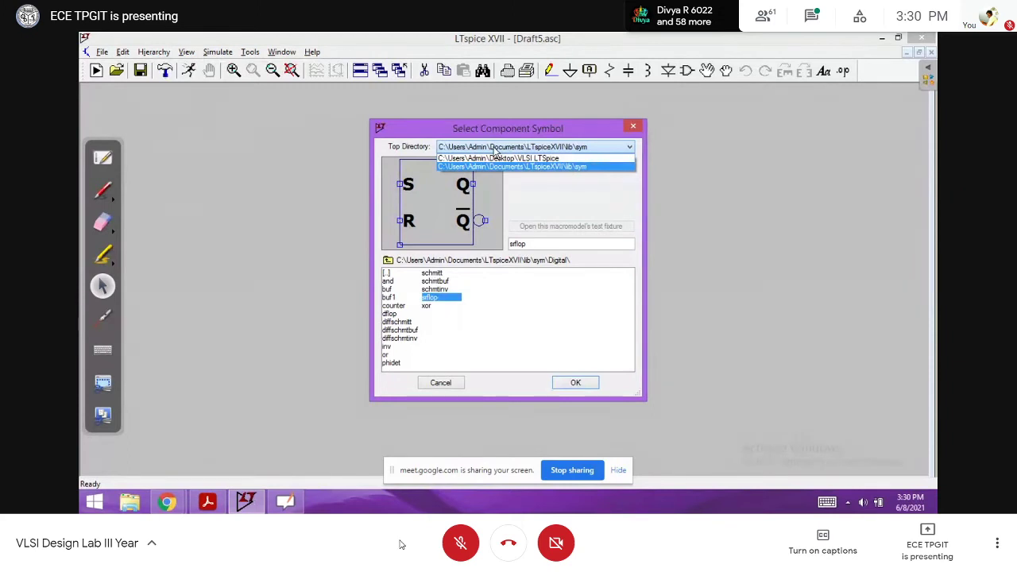
pyautogui.click(490, 158)
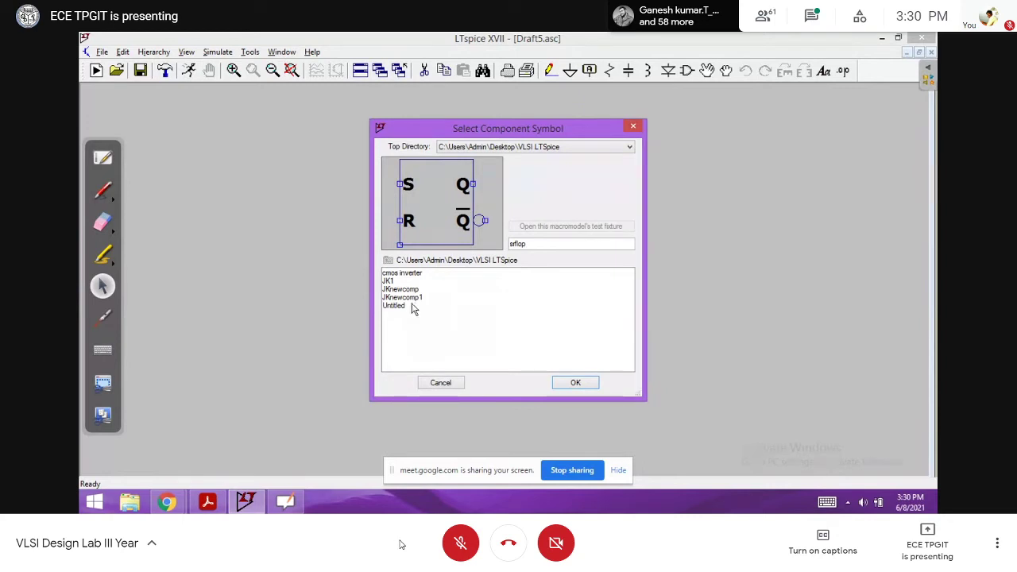
pyautogui.click(409, 282)
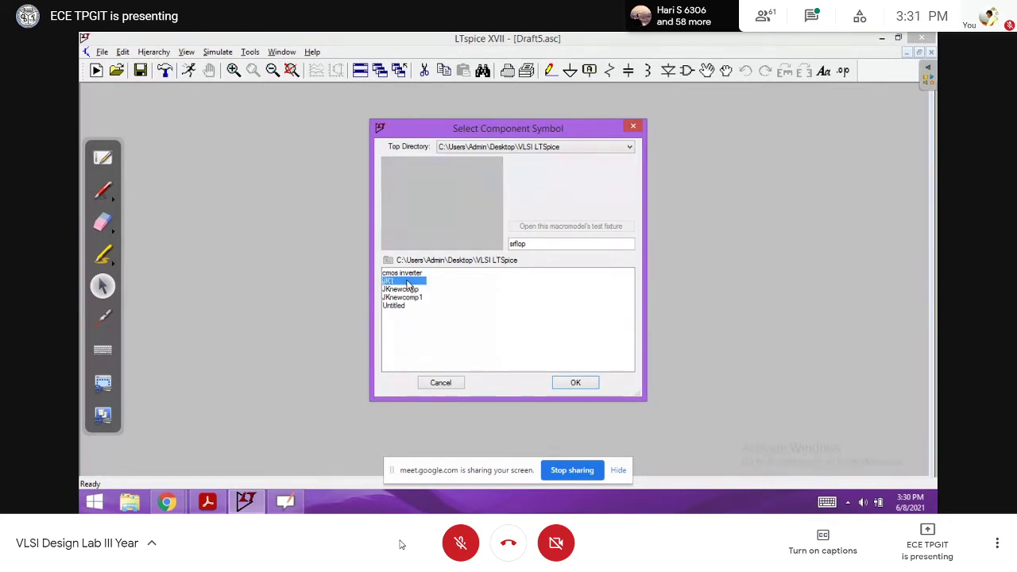
pyautogui.click(575, 383)
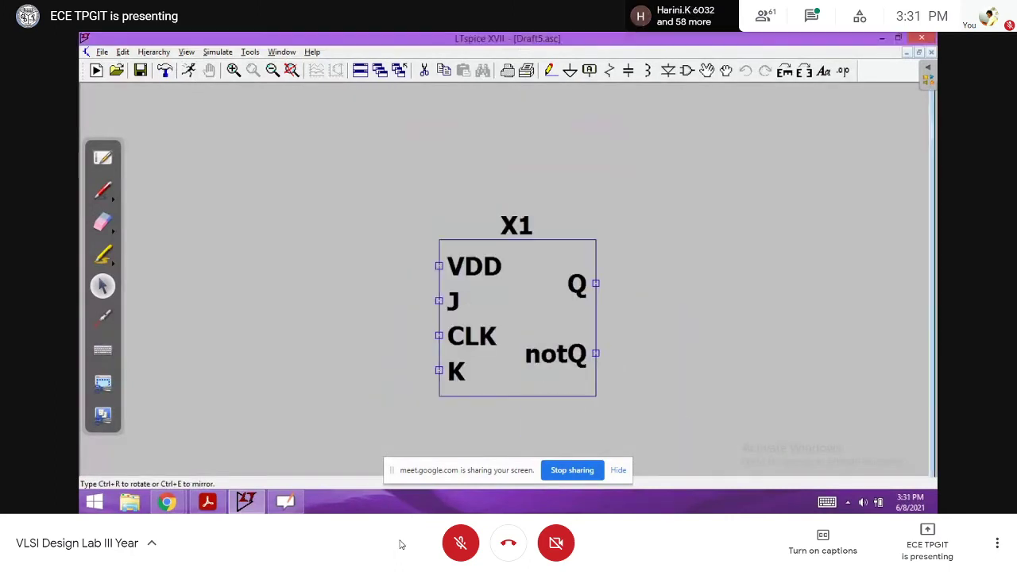
pyautogui.click(517, 300)
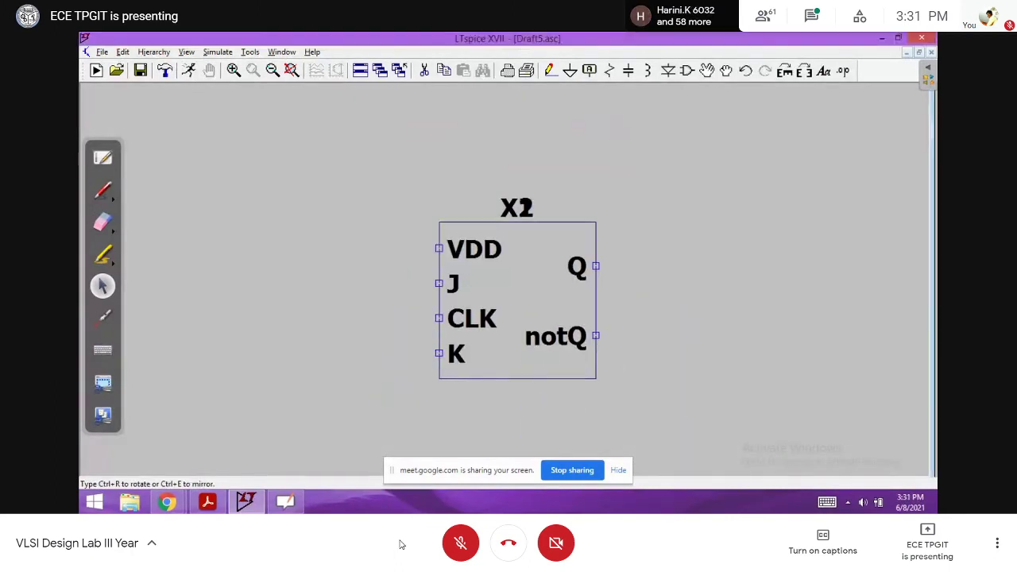
pyautogui.press('Escape')
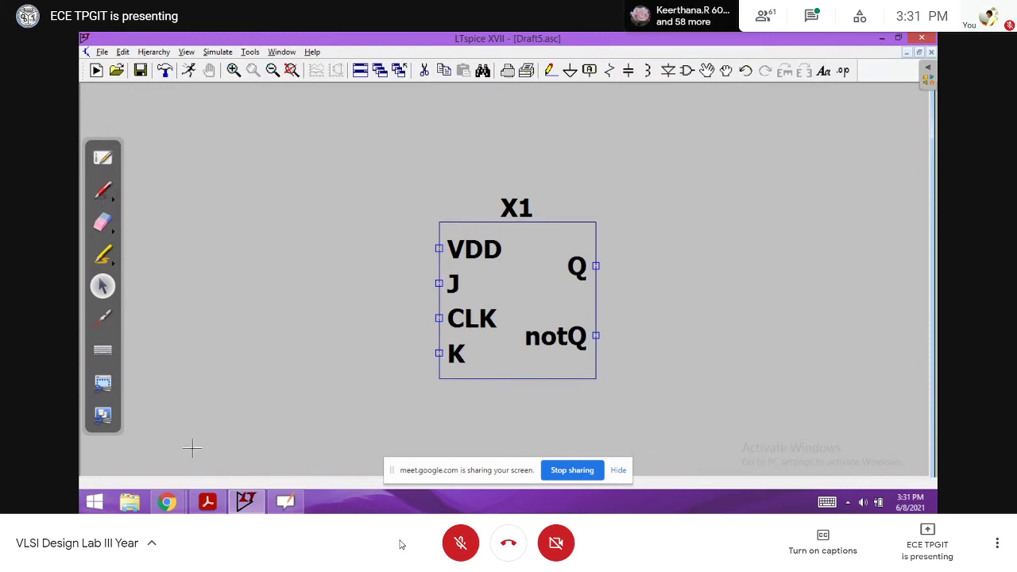
# Switch to the VLSI Lab syllabus PDF in Acrobat Reader and mark the CMOS Basic Gates & Flip-Flops experiment in red.
pyautogui.click(209, 502)
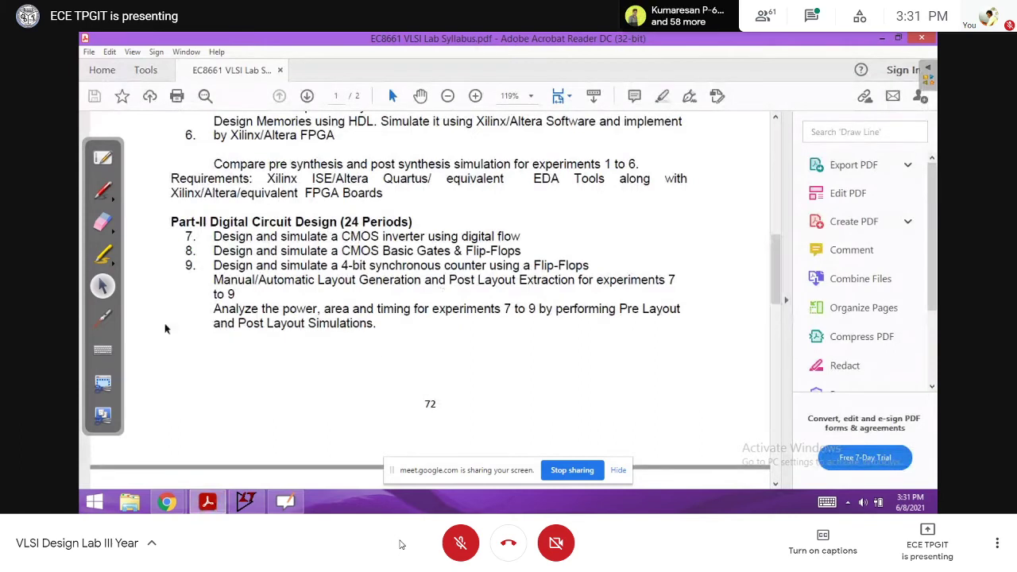
pyautogui.click(102, 189)
pyautogui.moveTo(370, 250)
pyautogui.mouseDown()
pyautogui.moveTo(402, 240)
pyautogui.moveTo(338, 254)
pyautogui.moveTo(446, 243)
pyautogui.mouseUp()
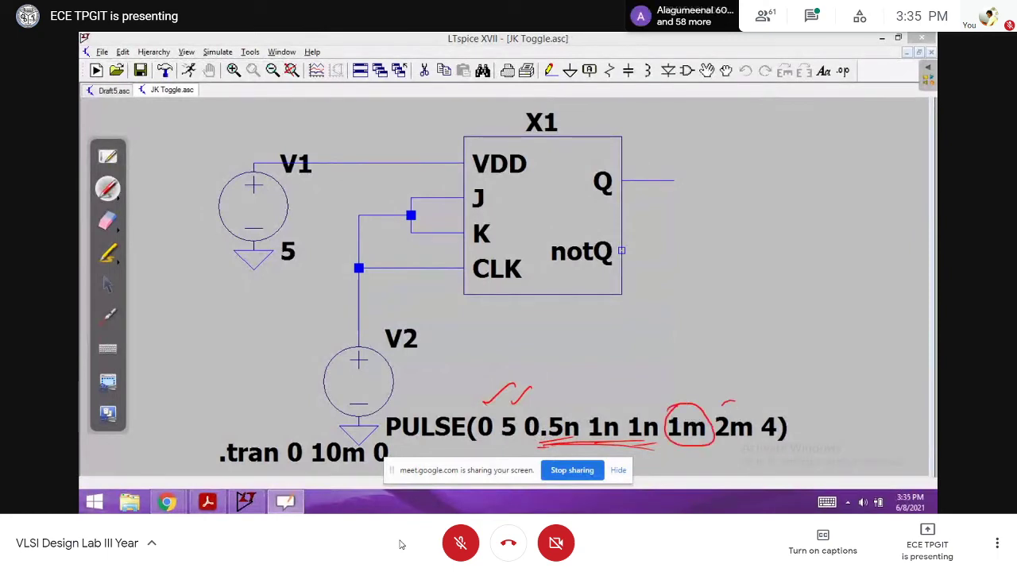
# Circle the 2m period in V2's PULSE statement in red and mark the cycle count 4.
pyautogui.moveTo(734, 403); pyautogui.dragTo(718, 419)
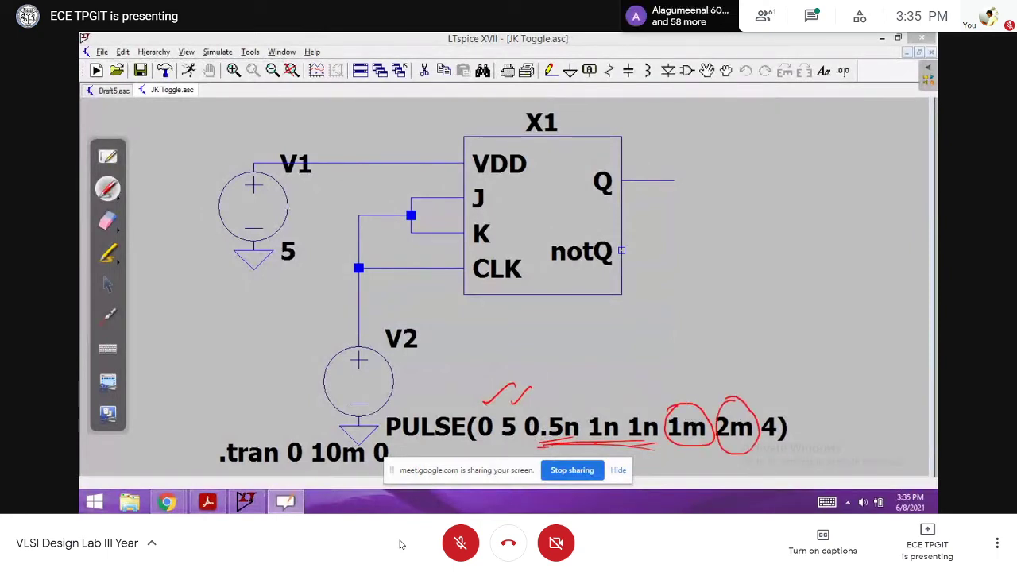
pyautogui.click(779, 404)
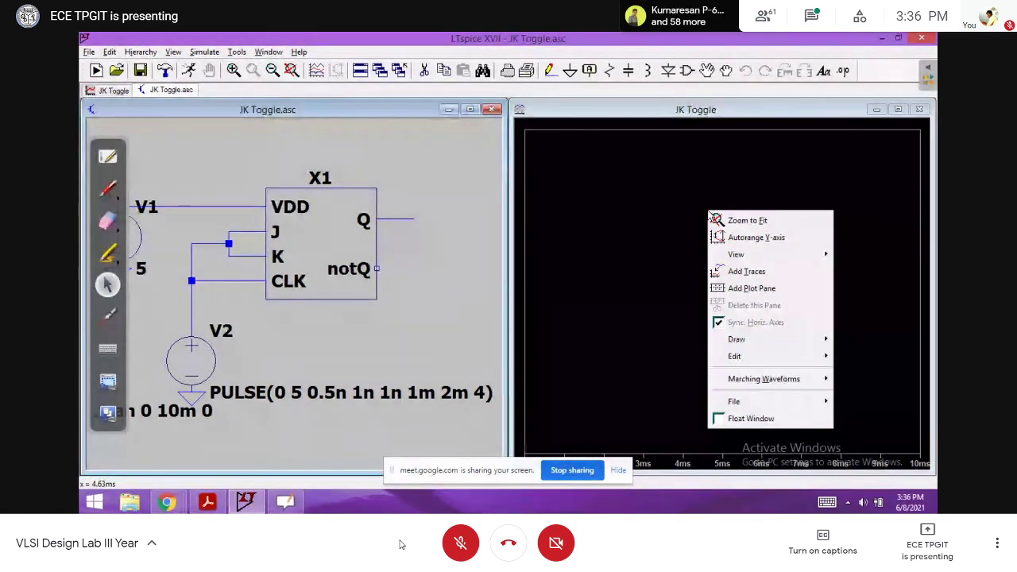
# Add three more plot panes to the empty JK Toggle waveform window.
pyautogui.click(715, 288)
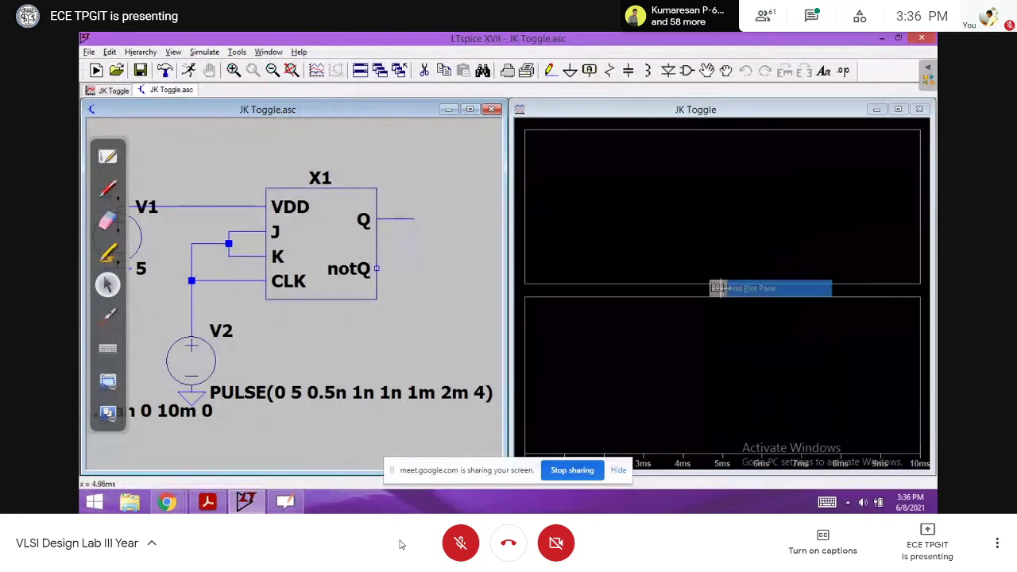
pyautogui.rightClick(687, 176)
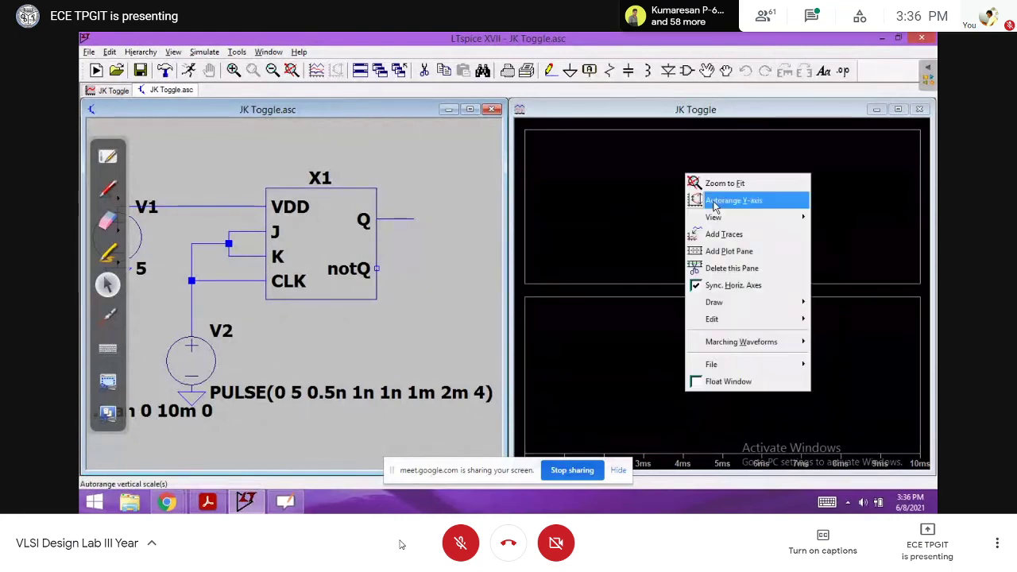
pyautogui.click(720, 251)
pyautogui.rightClick(721, 195)
pyautogui.click(751, 273)
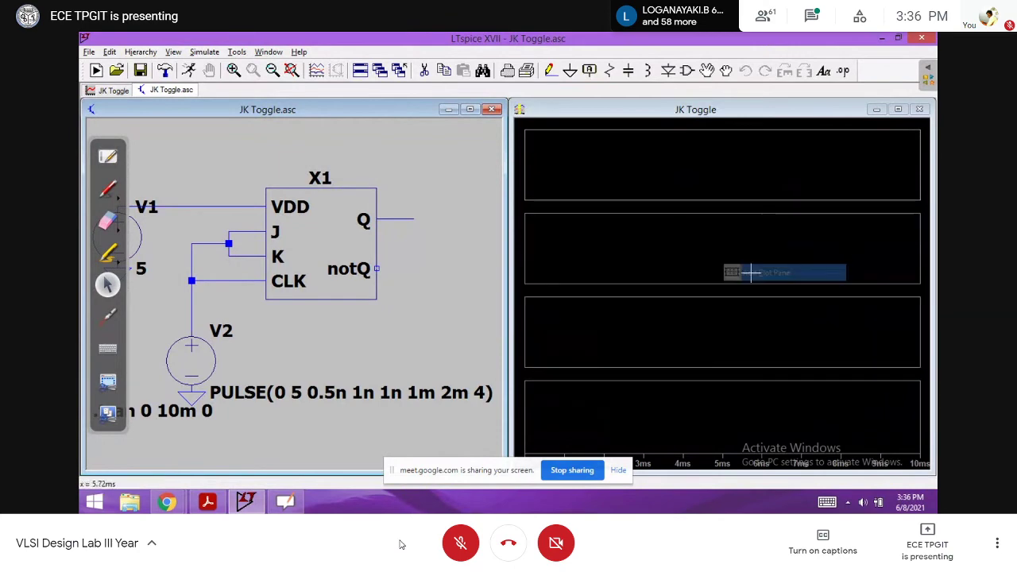
pyautogui.rightClick(697, 183)
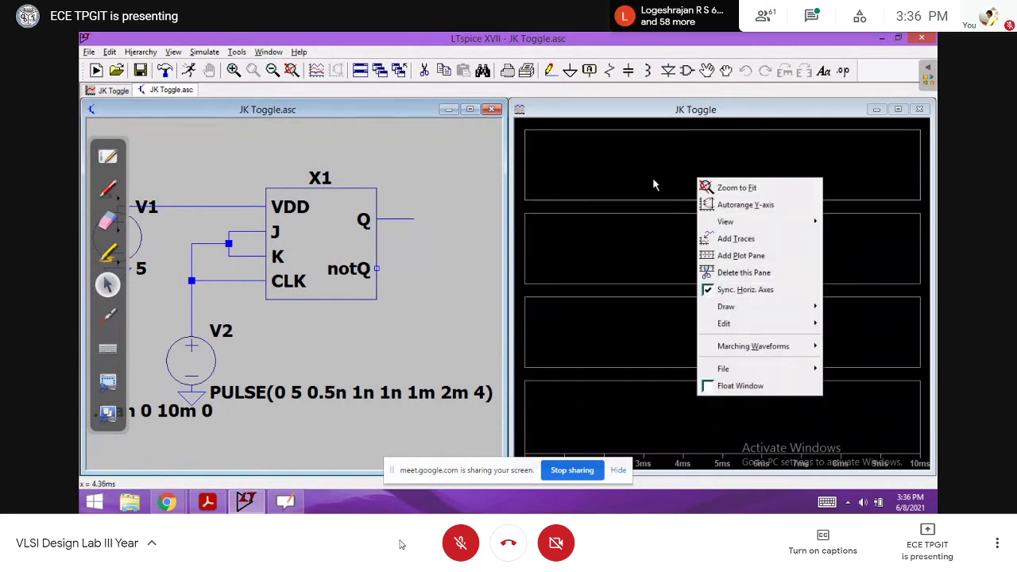
pyautogui.click(448, 217)
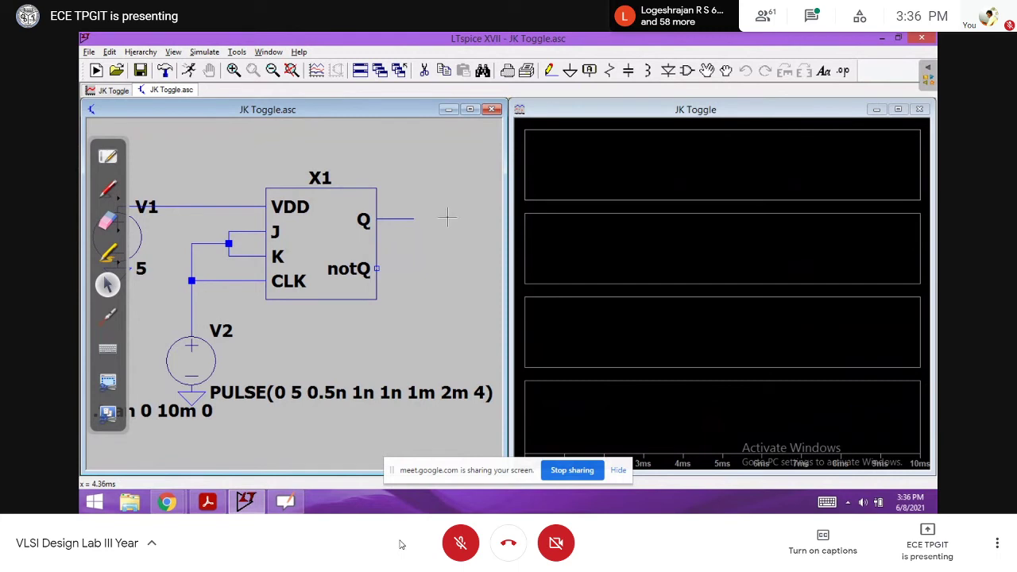
# Run the simulation and plot the J and K input voltage V(n003) in the first and second panes.
pyautogui.click(628, 167)
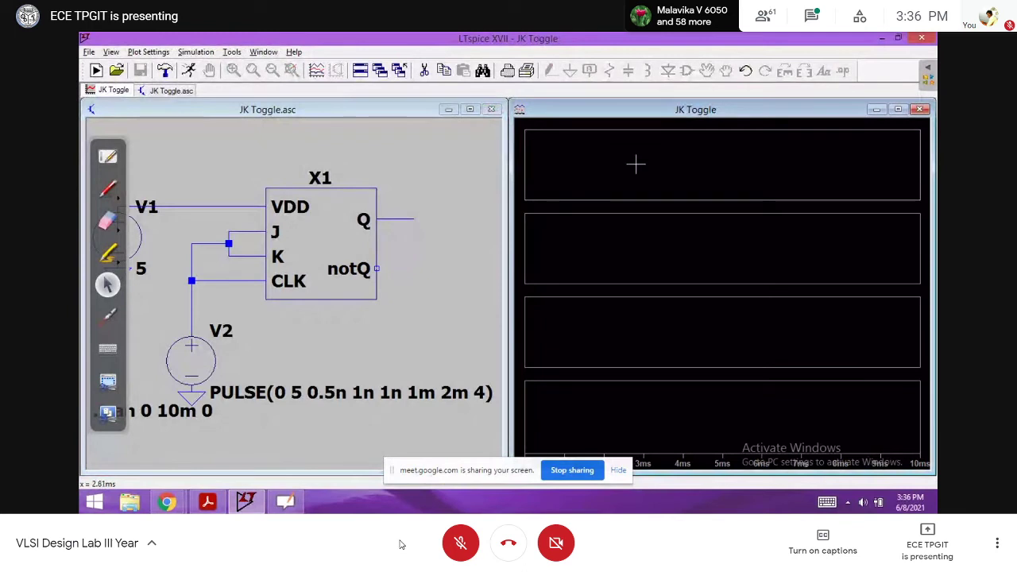
pyautogui.click(188, 71)
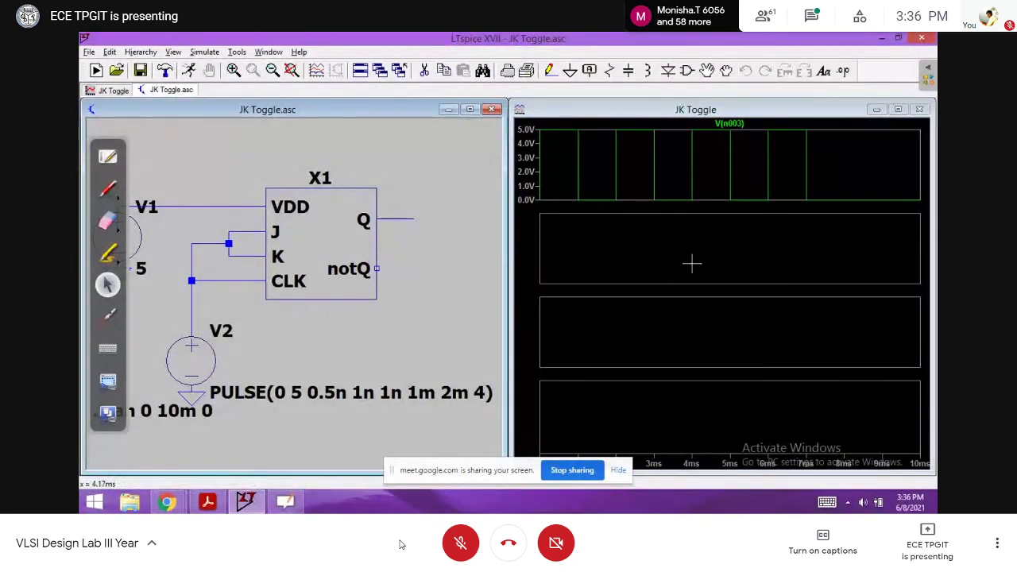
pyautogui.click(662, 255)
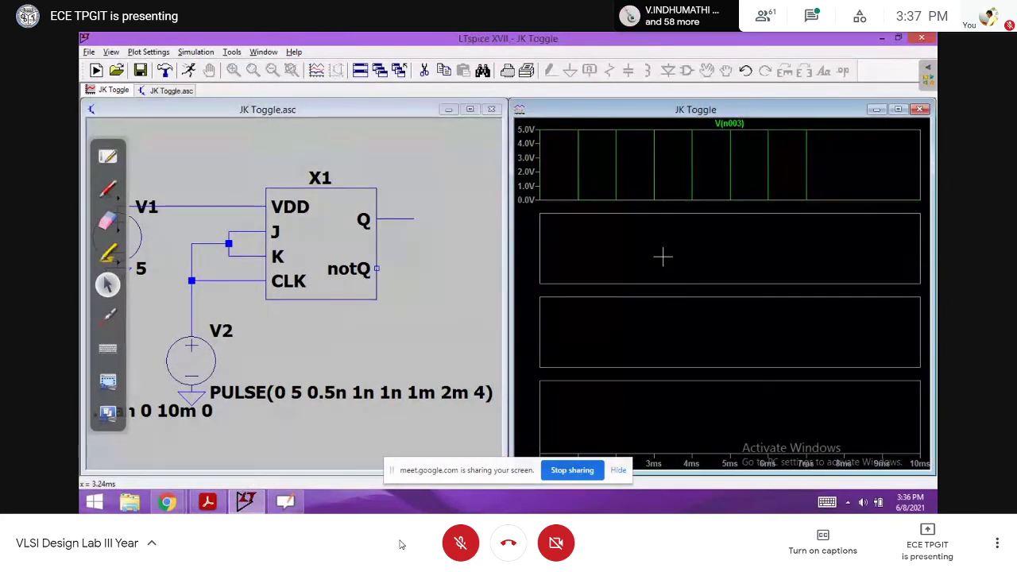
pyautogui.click(189, 70)
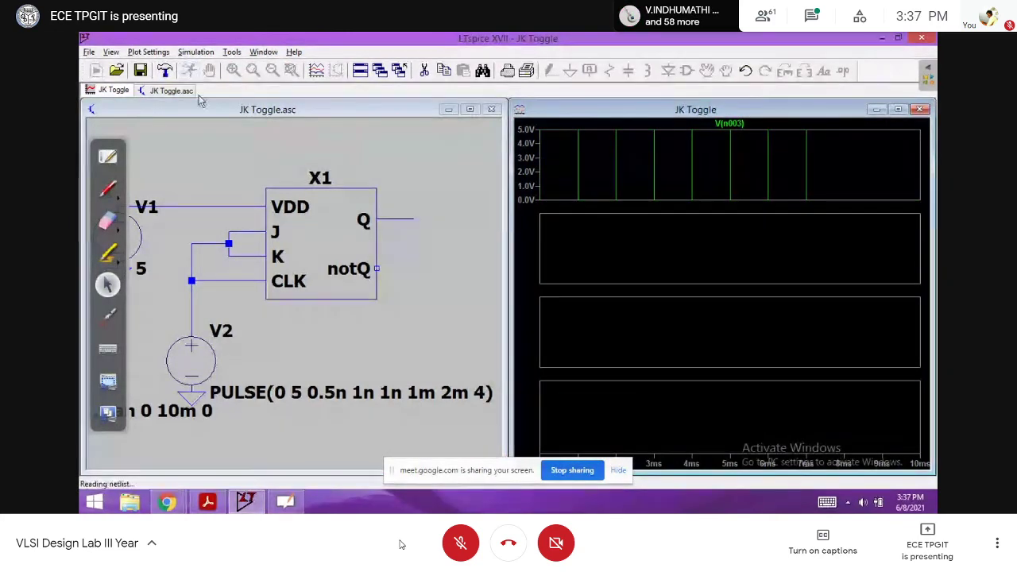
pyautogui.click(242, 254)
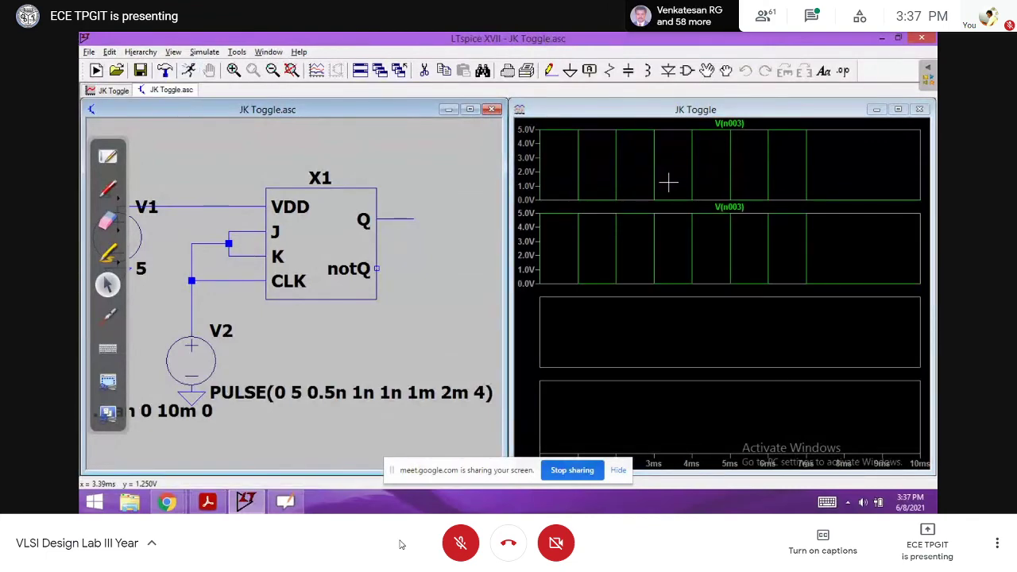
# Plot the CLK input voltage in the third pane and the Q output voltage in the fourth pane.
pyautogui.click(613, 320)
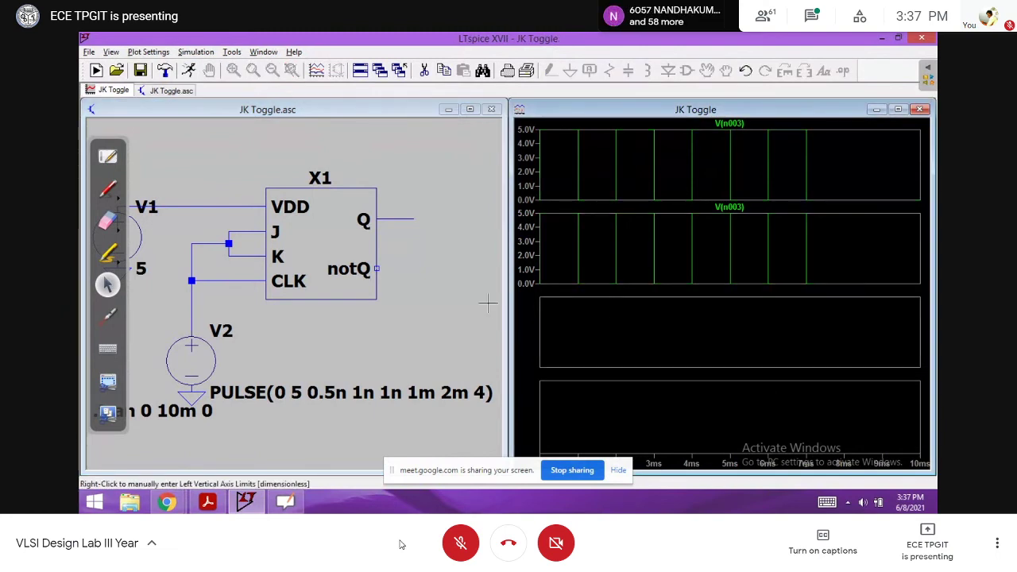
pyautogui.click(214, 280)
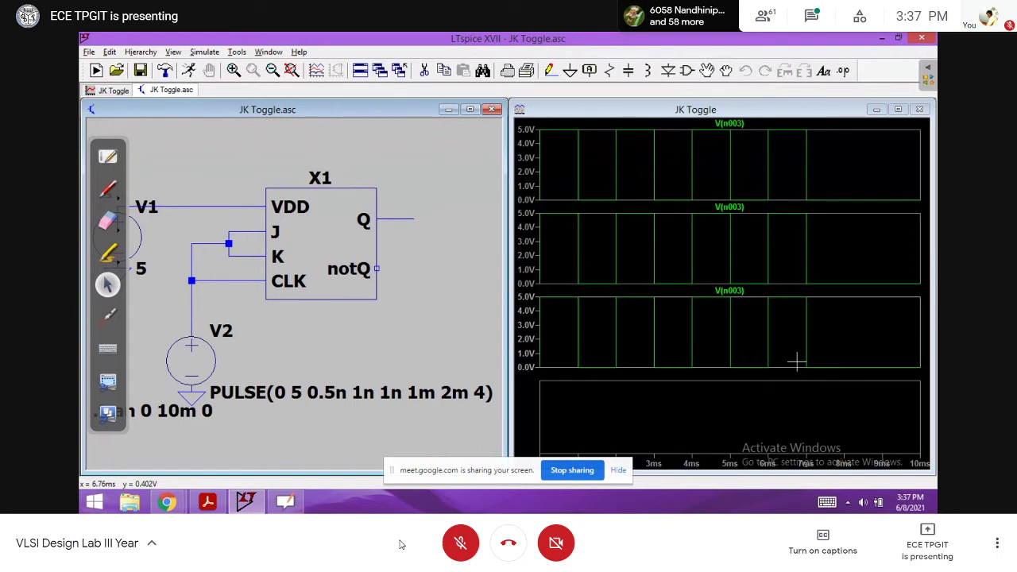
pyautogui.click(709, 420)
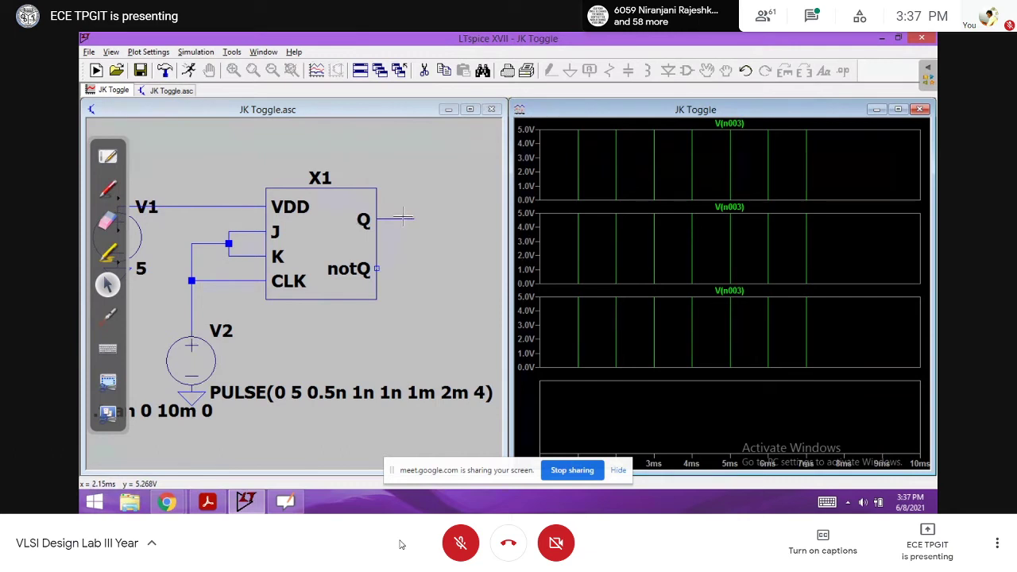
pyautogui.click(396, 218)
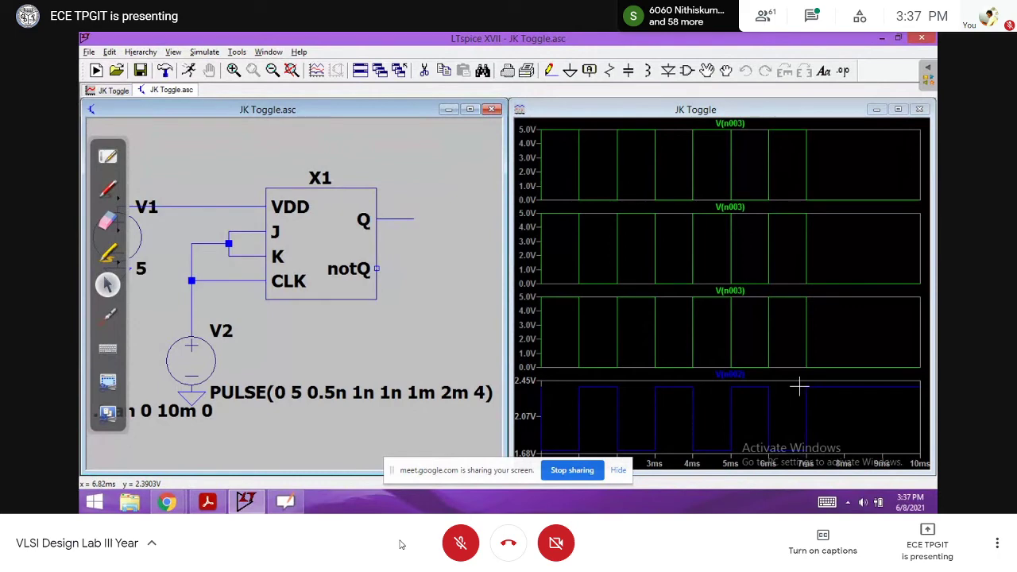
# Maximize the JK Toggle waveform window and select the red annotation pen.
pyautogui.click(902, 116)
pyautogui.click(899, 109)
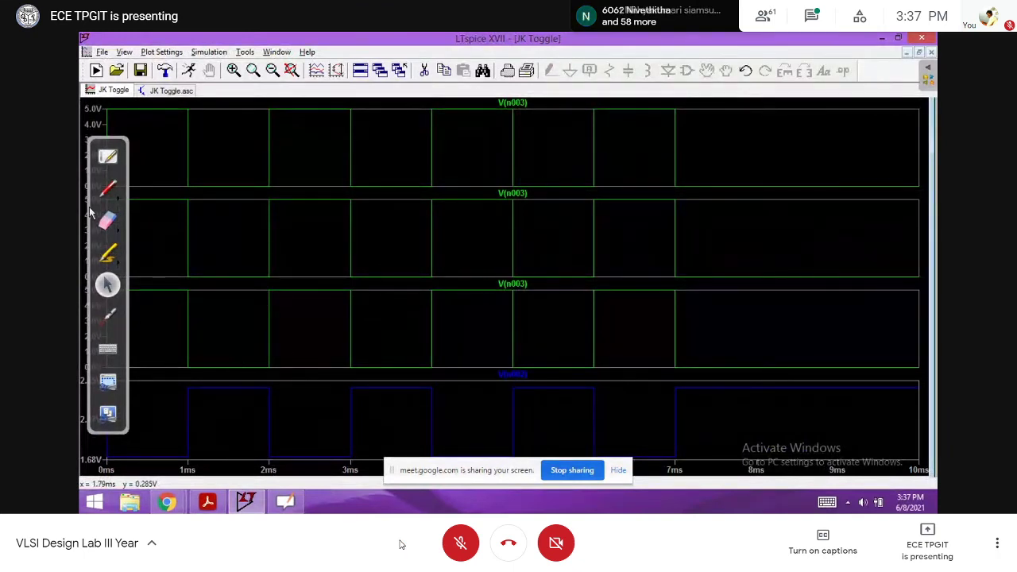
pyautogui.click(108, 188)
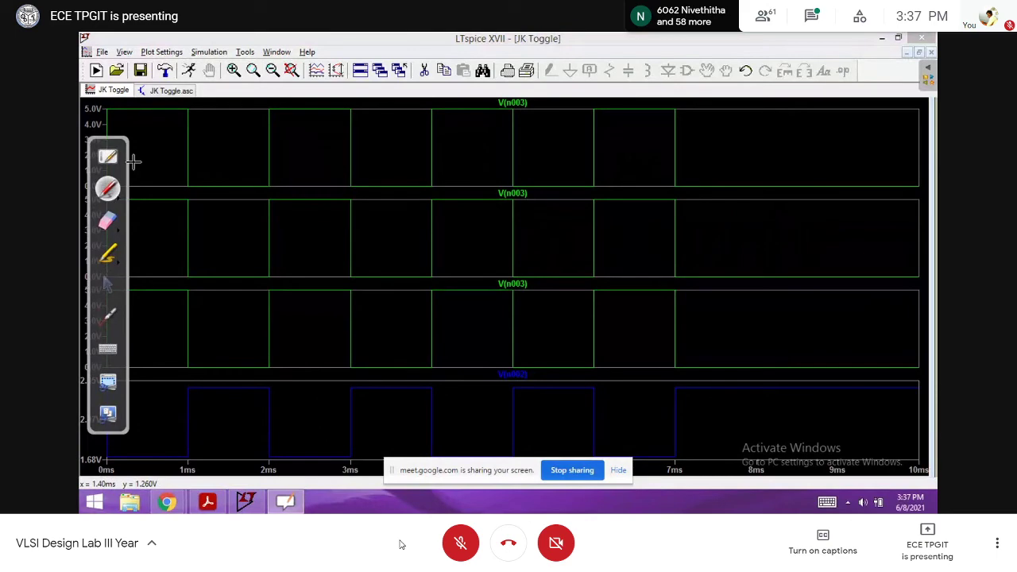
# Sketch a red clock pulse train on a new OpenBoard page, circle its first cycle, and draw another waveform below it.
pyautogui.click(108, 159)
pyautogui.click(495, 48)
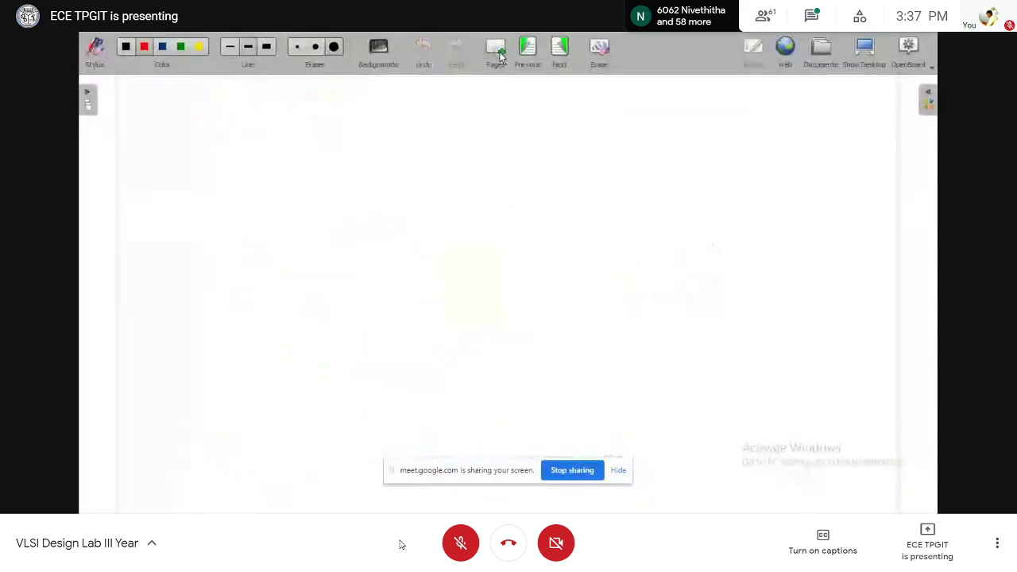
pyautogui.moveTo(337, 209)
pyautogui.mouseDown()
pyautogui.moveTo(401, 200)
pyautogui.moveTo(496, 140)
pyautogui.moveTo(505, 203)
pyautogui.moveTo(581, 129)
pyautogui.moveTo(764, 177)
pyautogui.moveTo(763, 105)
pyautogui.moveTo(908, 155)
pyautogui.mouseUp()
pyautogui.moveTo(464, 115)
pyautogui.mouseDown()
pyautogui.moveTo(390, 155)
pyautogui.moveTo(588, 171)
pyautogui.moveTo(424, 117)
pyautogui.mouseUp()
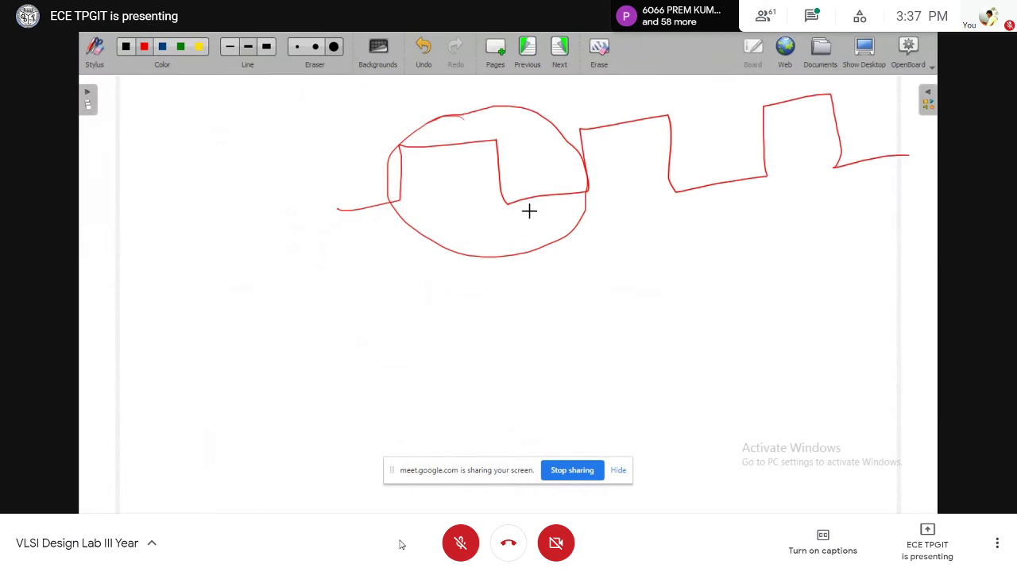
pyautogui.moveTo(393, 399)
pyautogui.mouseDown()
pyautogui.moveTo(442, 377)
pyautogui.moveTo(493, 332)
pyautogui.moveTo(580, 366)
pyautogui.moveTo(650, 277)
pyautogui.moveTo(680, 348)
pyautogui.moveTo(742, 319)
pyautogui.mouseUp()
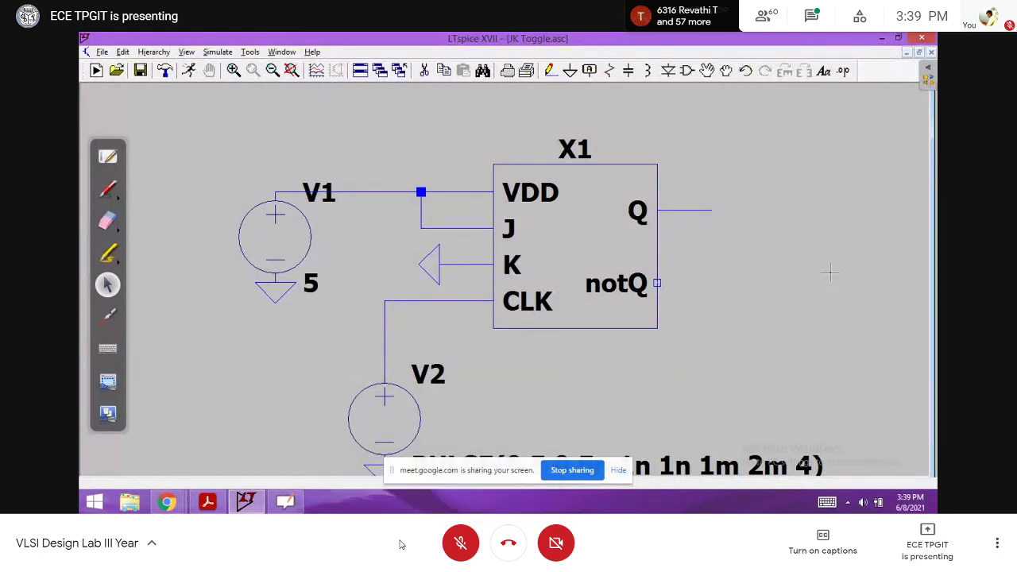
# Switch to the OpenBoard whiteboard and go to the page with the JK flip-flop truth table.
pyautogui.click(105, 162)
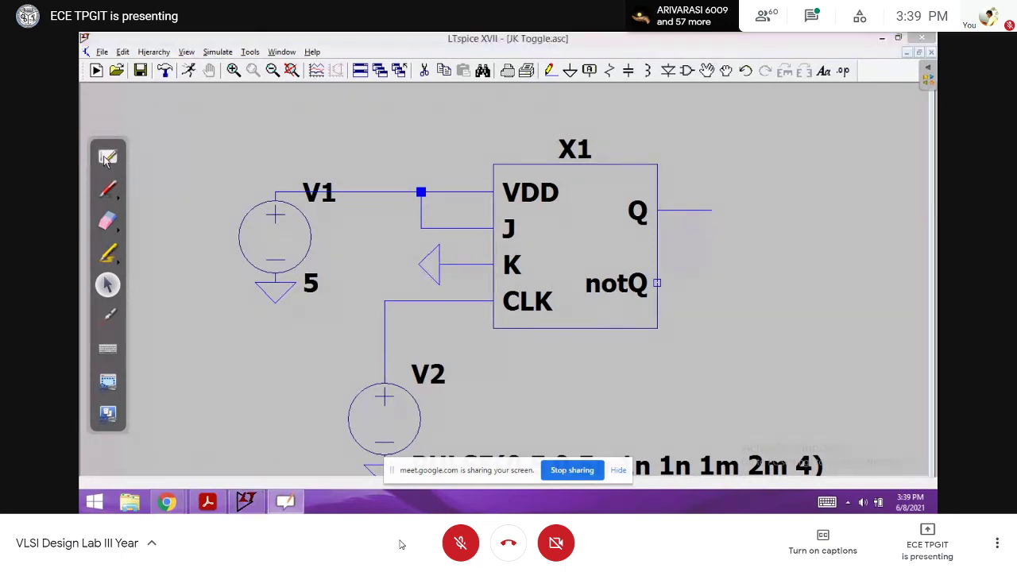
pyautogui.click(525, 57)
pyautogui.click(530, 54)
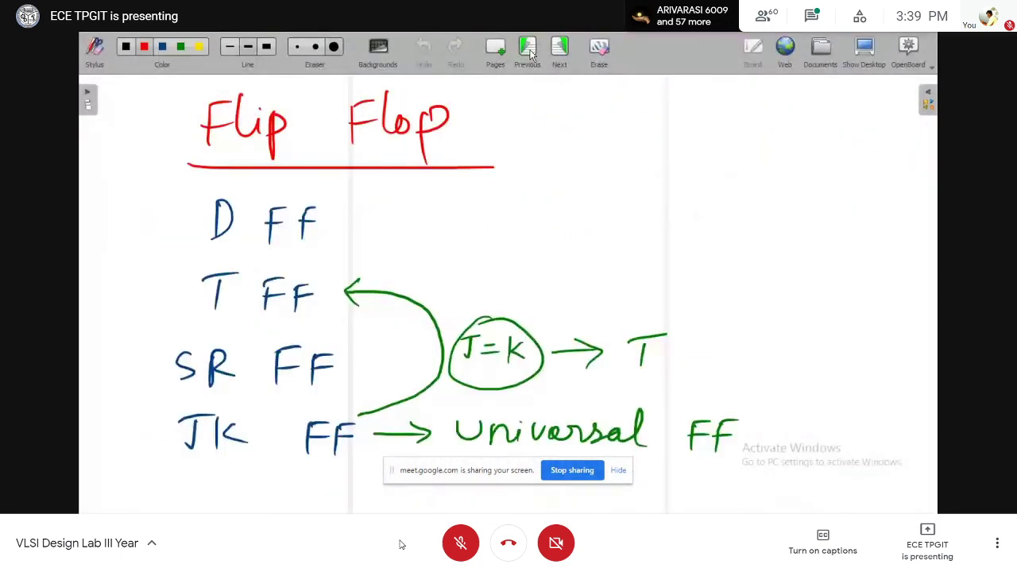
pyautogui.click(559, 52)
pyautogui.click(558, 54)
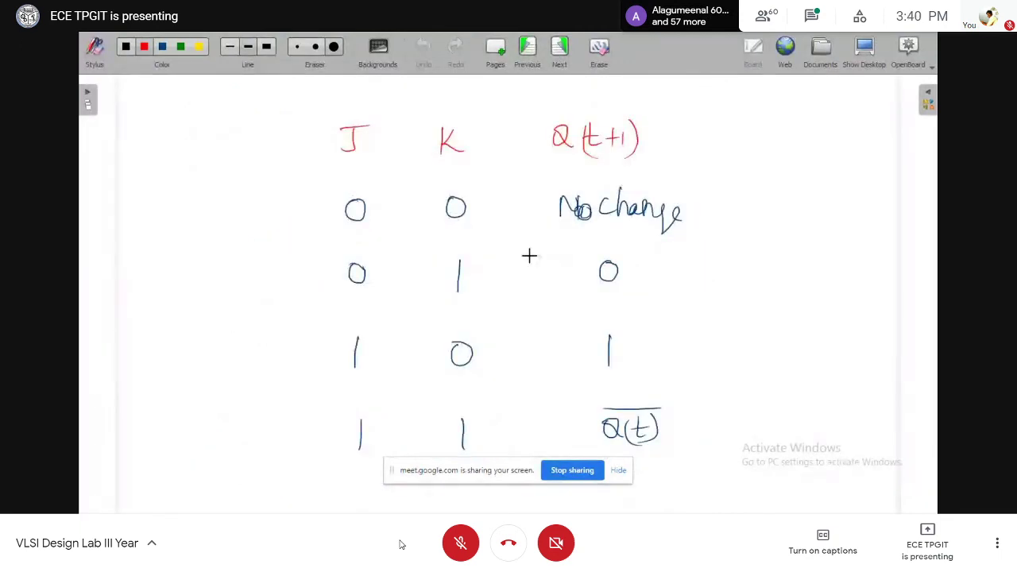
# Mark the J=1, K=0 row with a red arrow, circle its output 1, and return to the LTspice schematic.
pyautogui.moveTo(304, 362); pyautogui.dragTo(329, 363)
pyautogui.moveTo(308, 350); pyautogui.dragTo(307, 391)
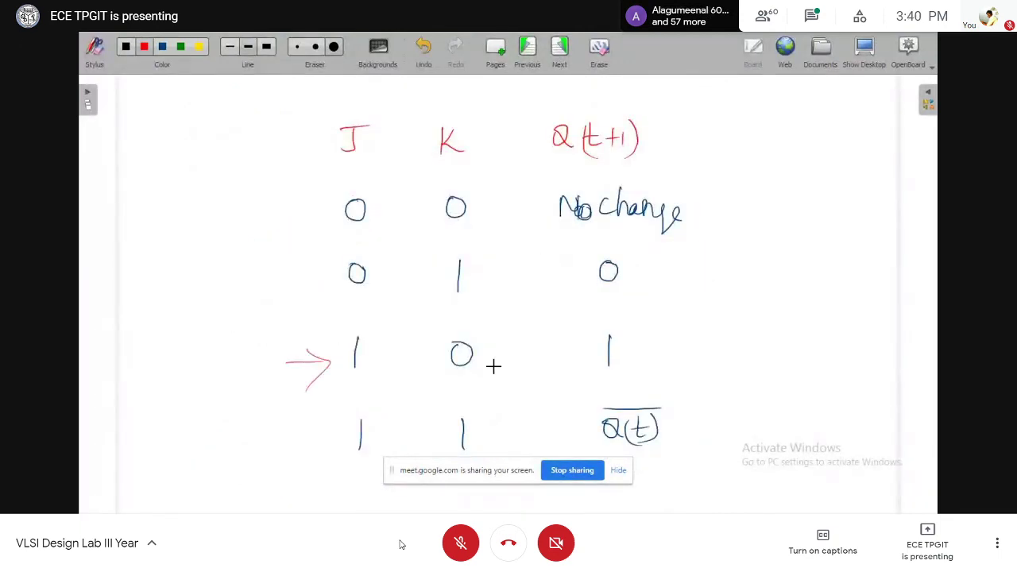
pyautogui.moveTo(635, 314)
pyautogui.mouseDown()
pyautogui.moveTo(608, 378)
pyautogui.moveTo(634, 316)
pyautogui.mouseUp()
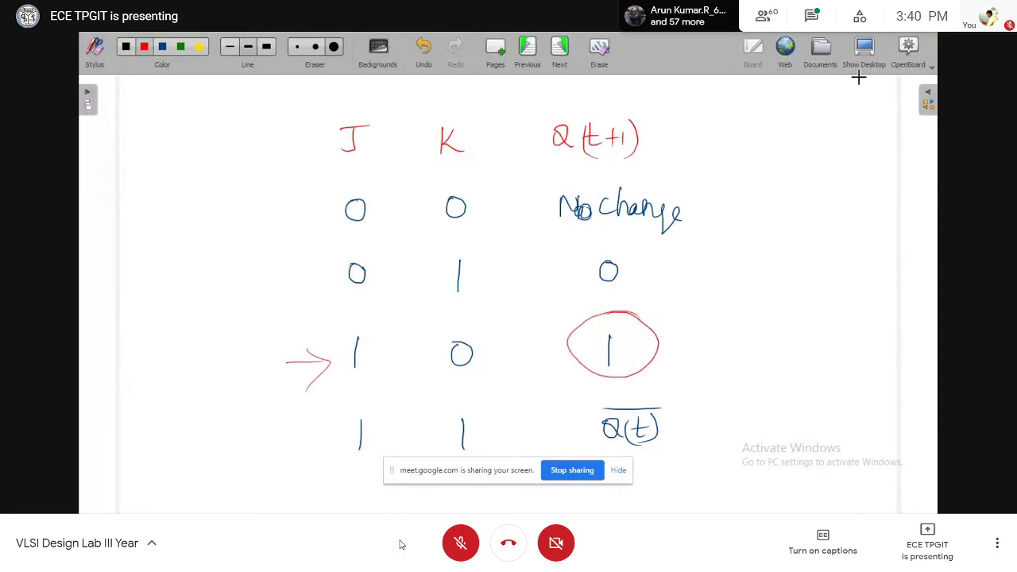
pyautogui.click(864, 50)
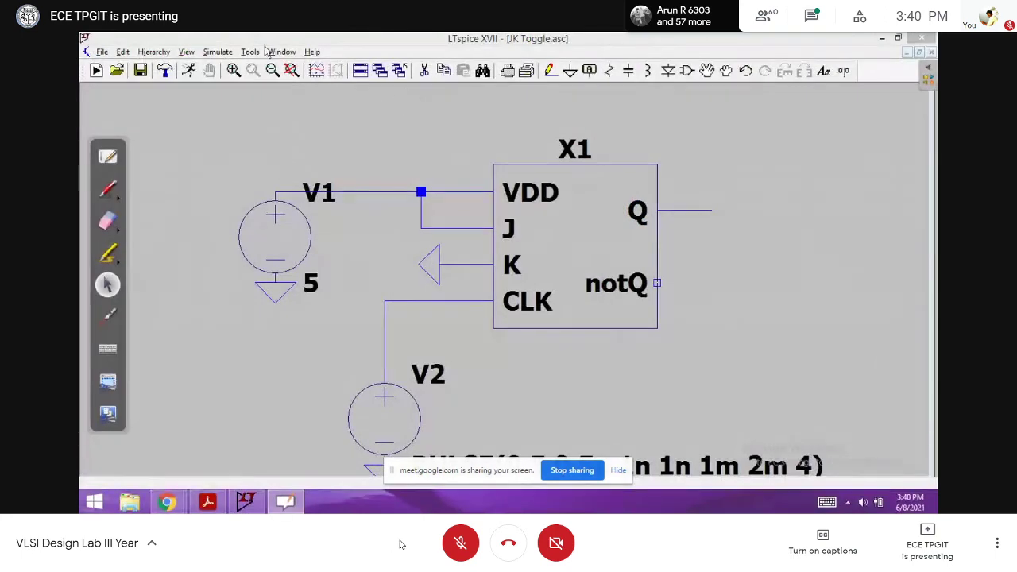
# Run the JK Toggle simulation and tile the schematic and waveform windows side by side.
pyautogui.click(192, 70)
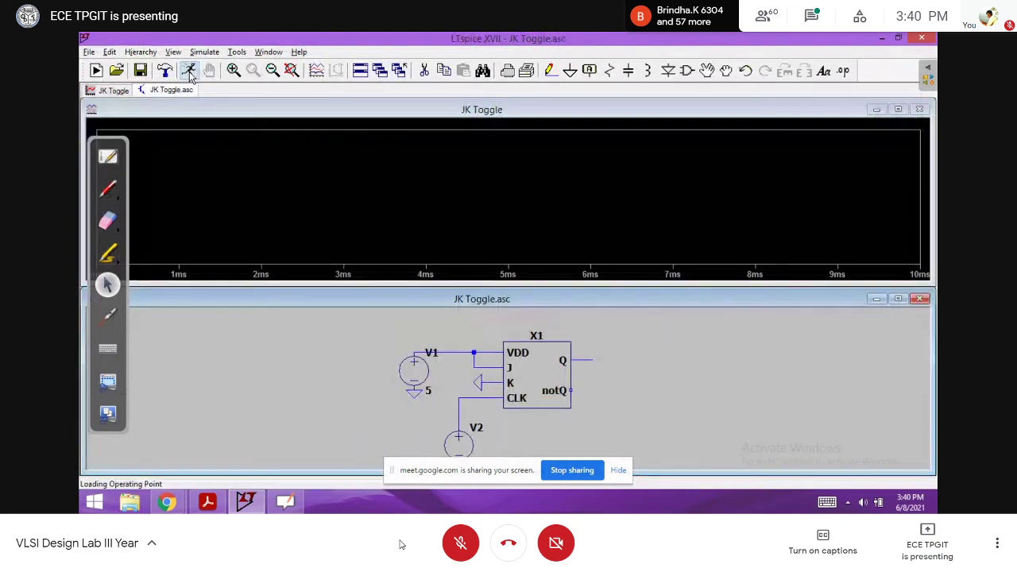
pyautogui.click(268, 52)
pyautogui.click(292, 85)
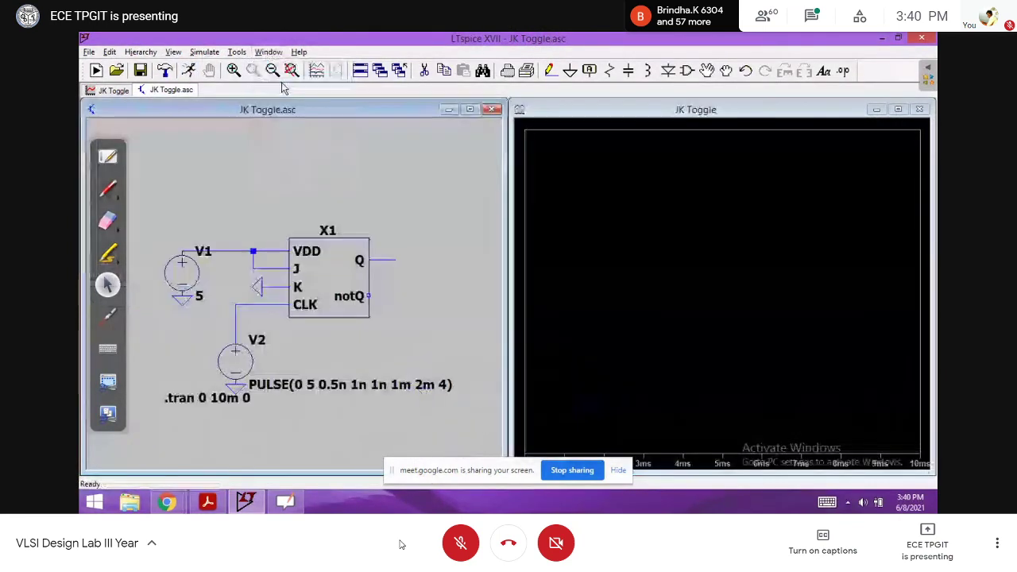
# Add two more plot panes to the JK Toggle waveform window.
pyautogui.rightClick(602, 173)
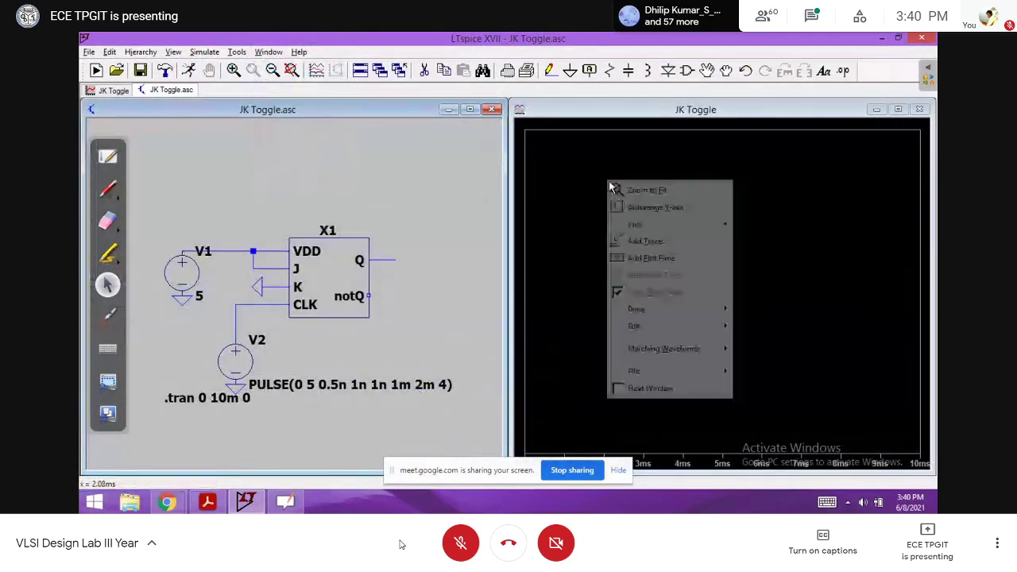
pyautogui.click(628, 257)
pyautogui.rightClick(639, 212)
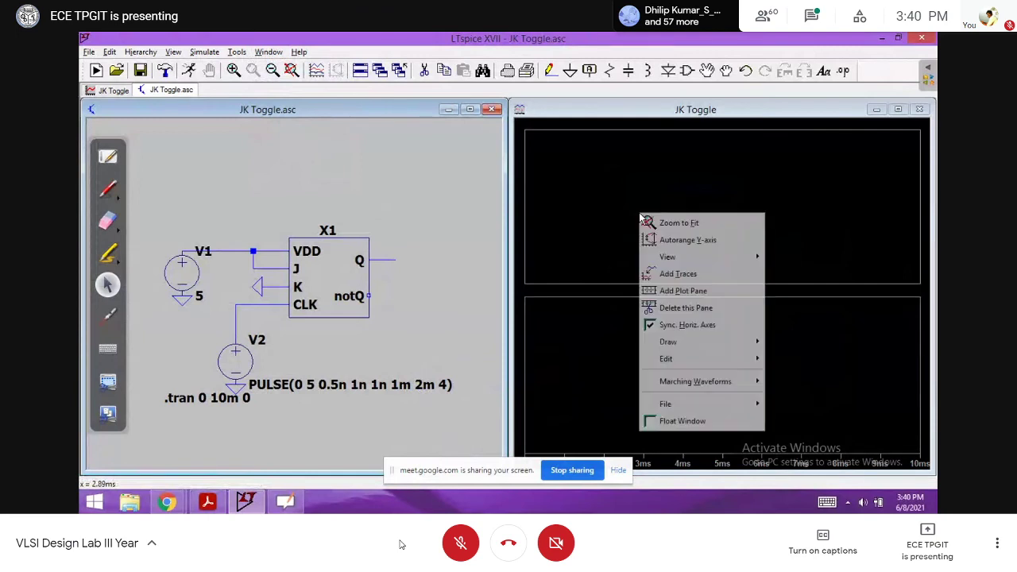
pyautogui.click(680, 290)
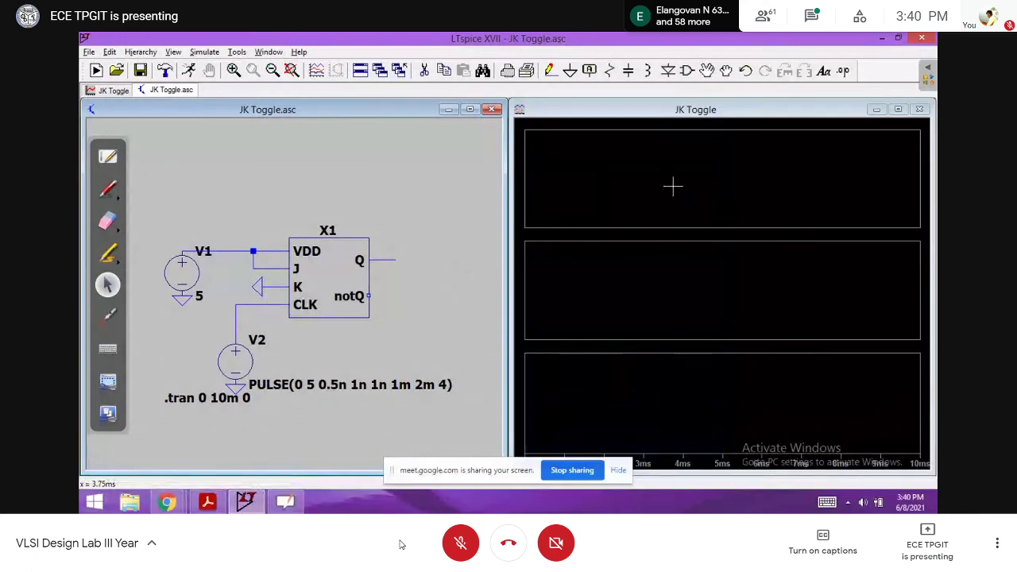
# Rerun the simulation and plot the CLK signal in the top pane and the Q output in the middle pane.
pyautogui.click(742, 175)
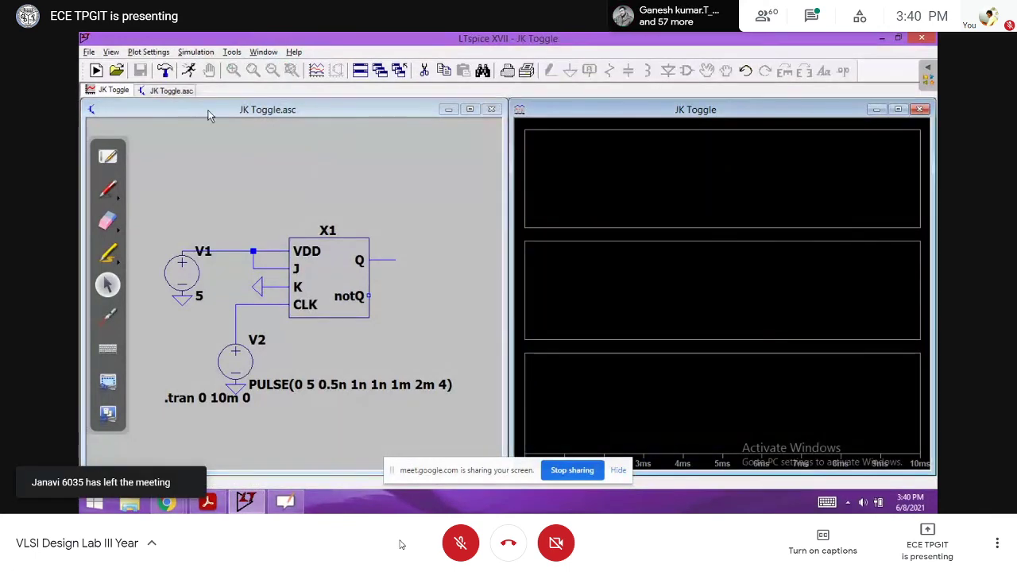
pyautogui.click(188, 70)
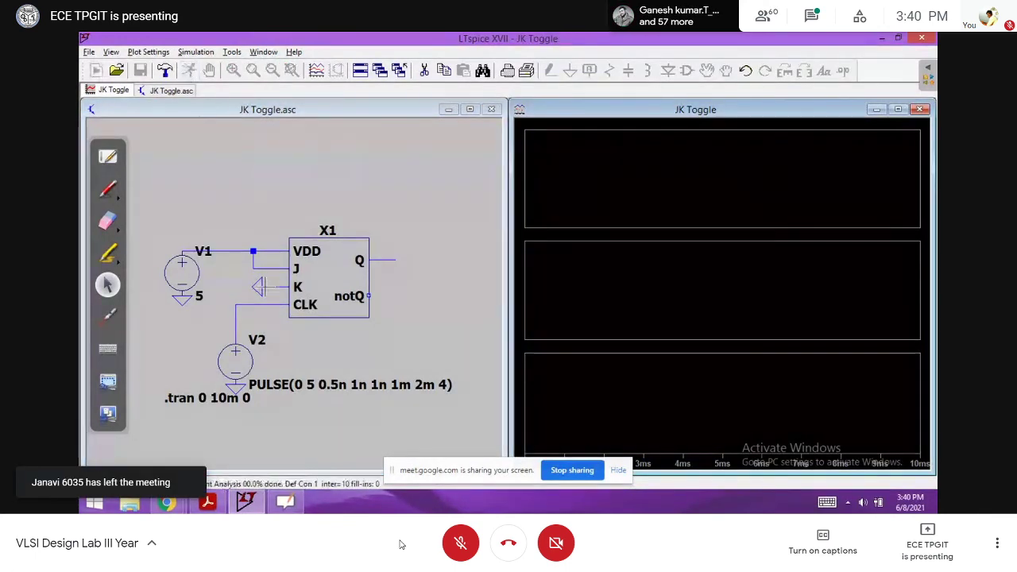
pyautogui.click(238, 302)
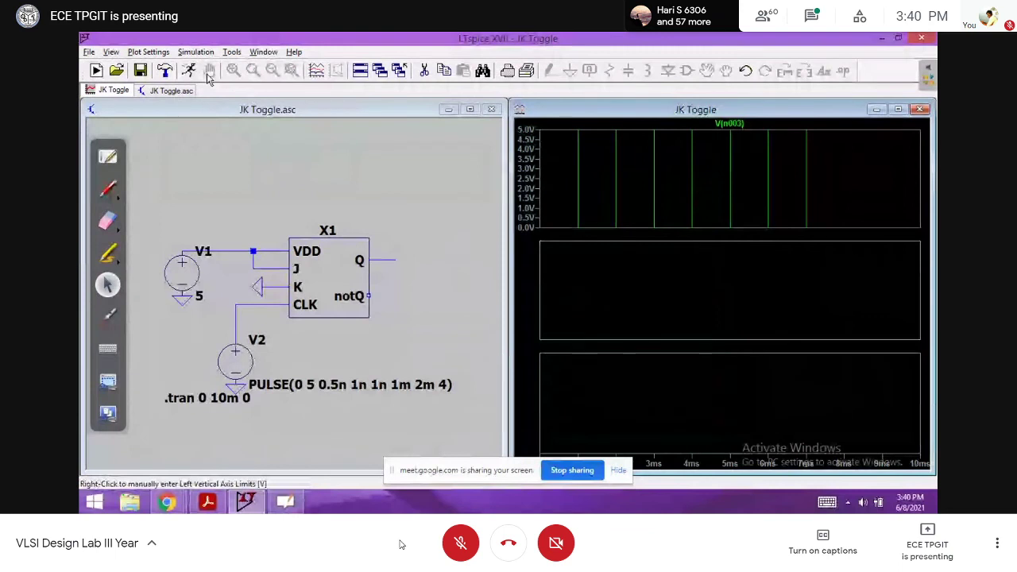
pyautogui.click(382, 257)
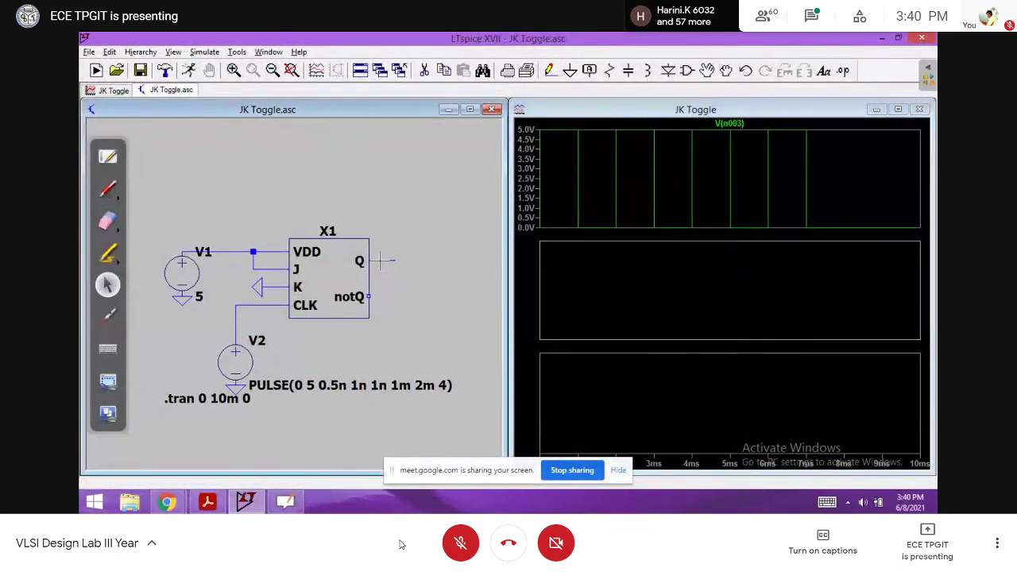
pyautogui.click(381, 260)
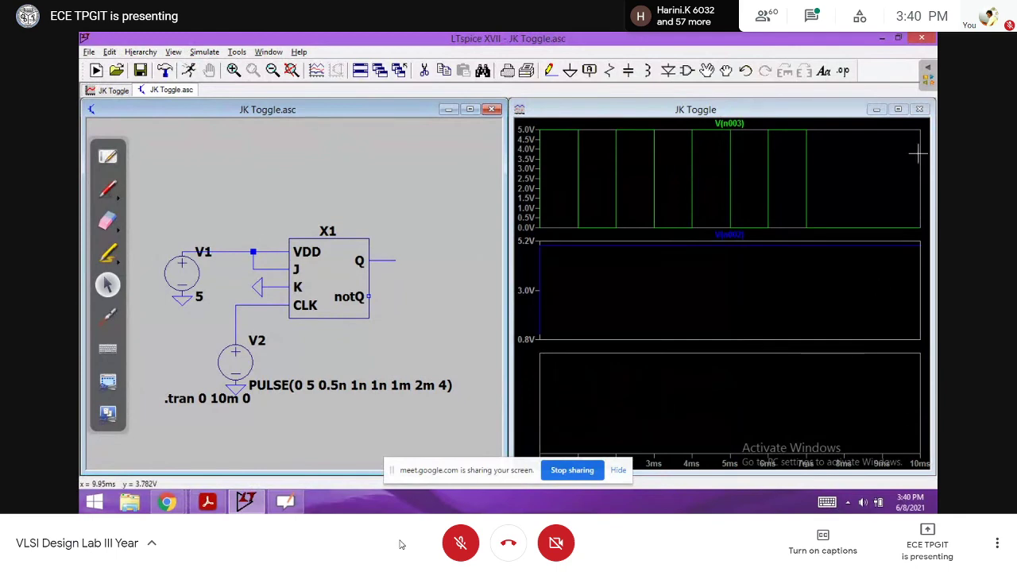
# Examine the clock and Q traces in the maximized waveform window, and restore the side-by-side layout.
pyautogui.click(900, 119)
pyautogui.click(898, 109)
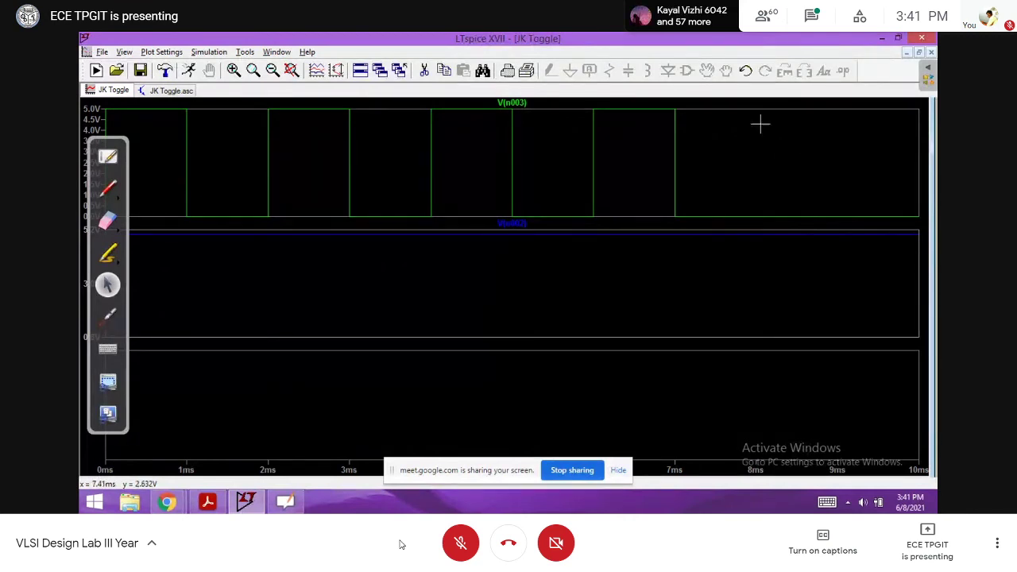
pyautogui.click(919, 53)
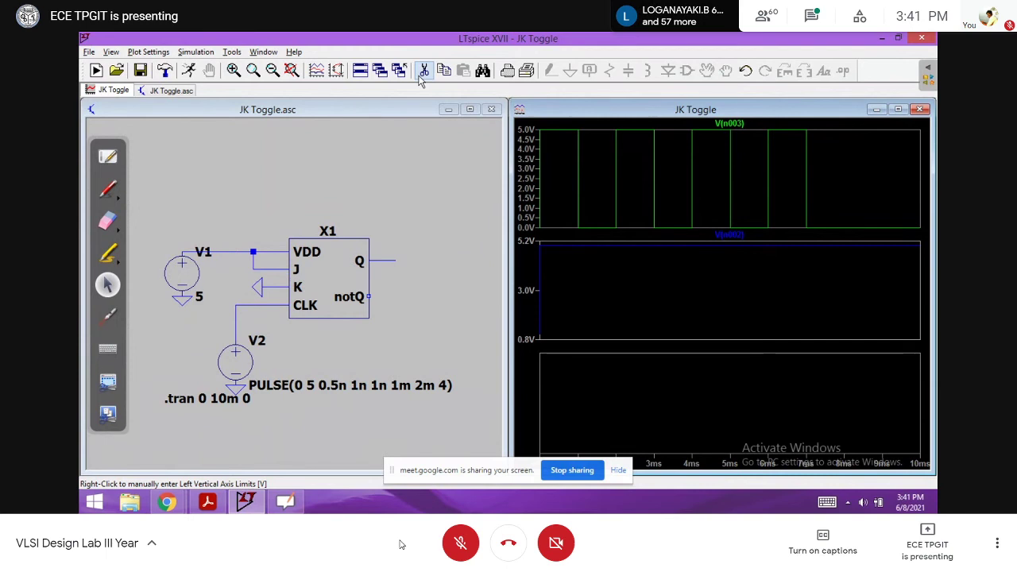
# Delete the wire joining J to VDD, along with the K input's wire and ground symbol.
pyautogui.click(253, 263)
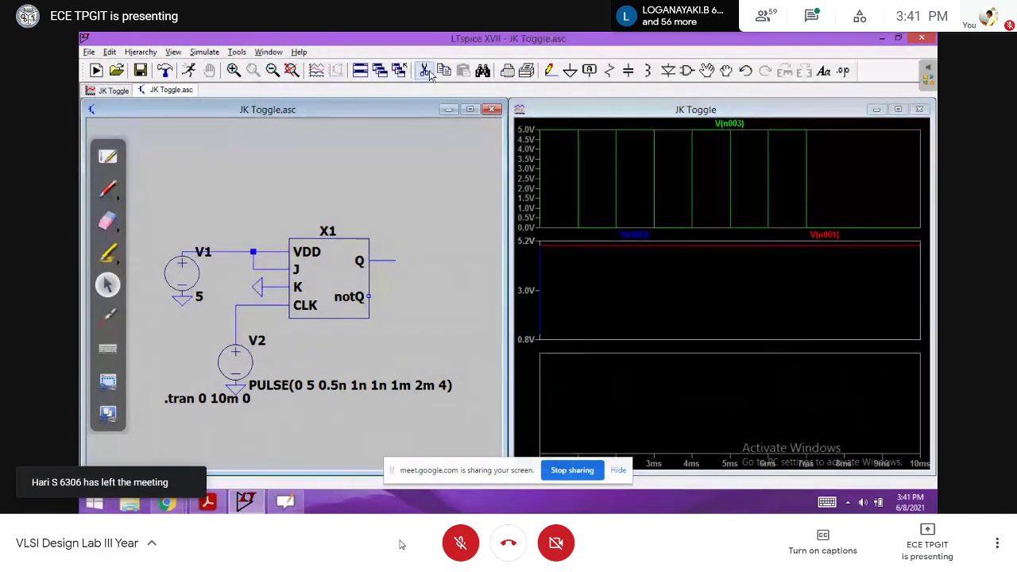
pyautogui.click(271, 289)
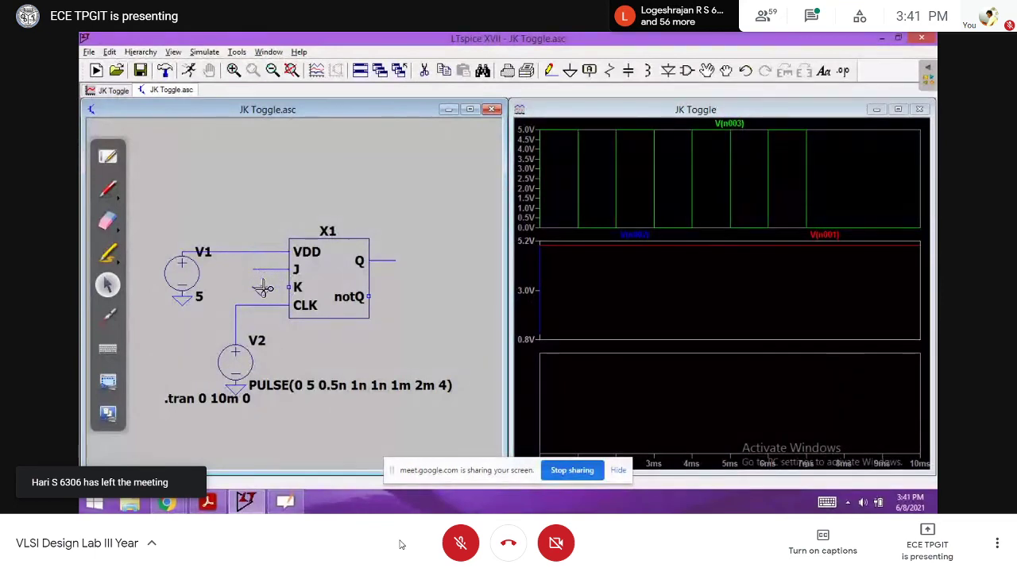
pyautogui.click(548, 76)
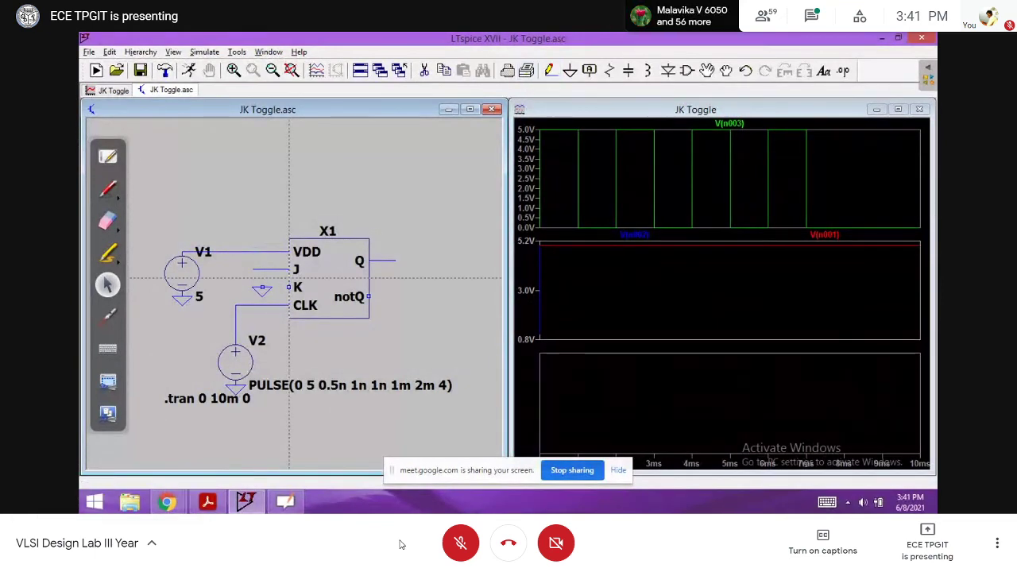
pyautogui.press('Escape')
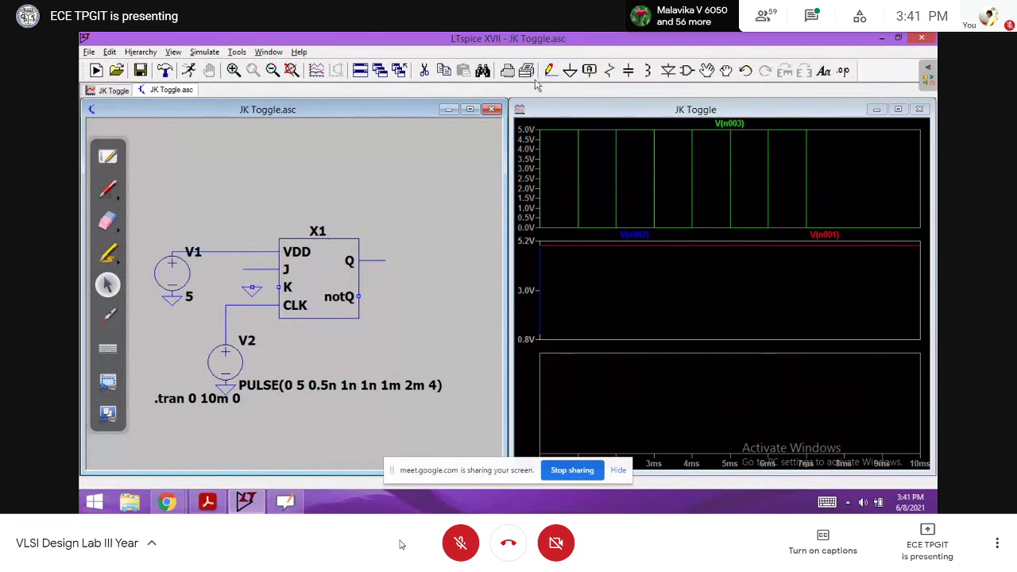
pyautogui.click(424, 70)
# Wire the K input to the V1 supply line and get a ground symbol ready for the J input.
pyautogui.click(548, 70)
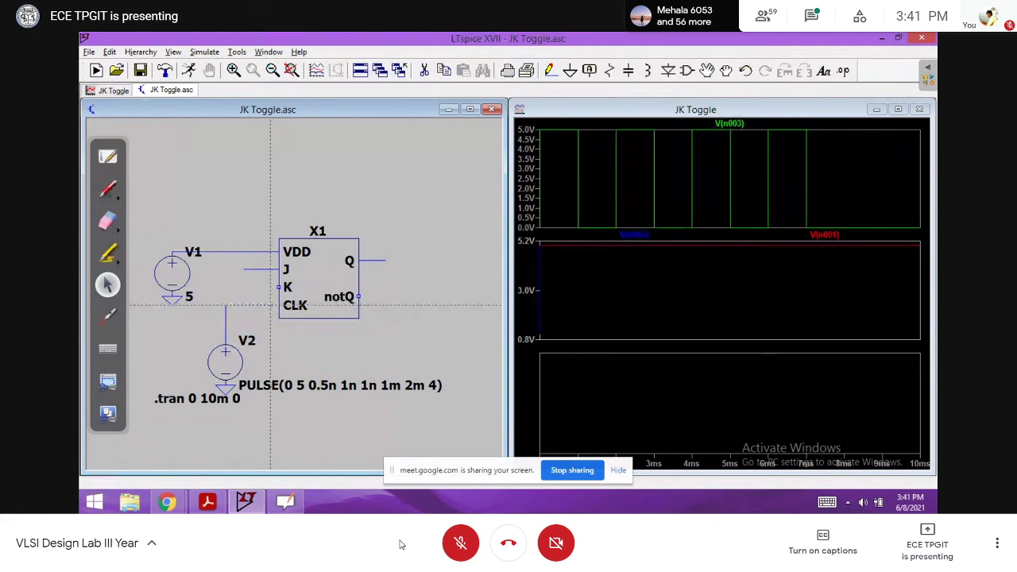
pyautogui.click(279, 287)
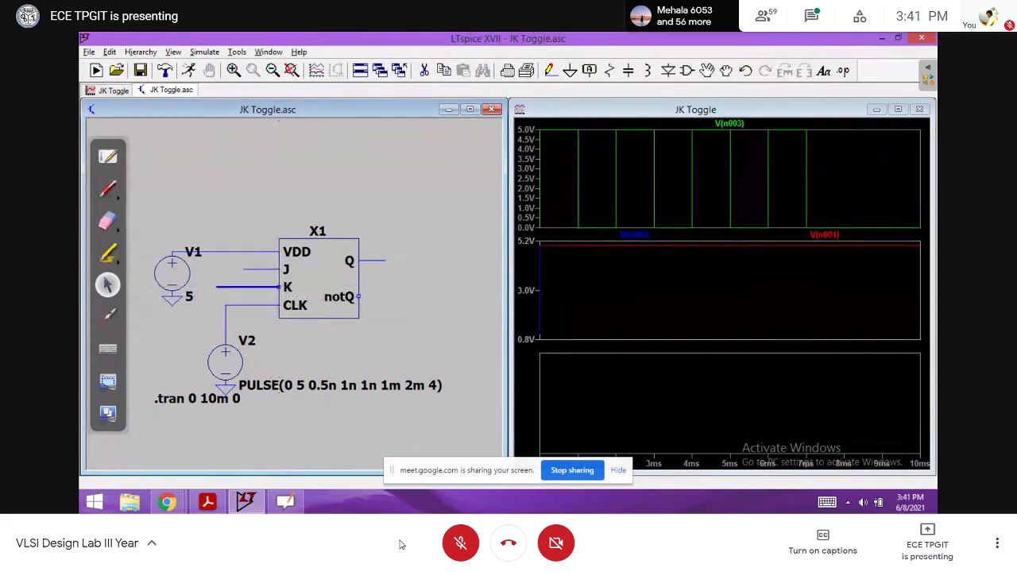
pyautogui.click(208, 287)
pyautogui.click(216, 252)
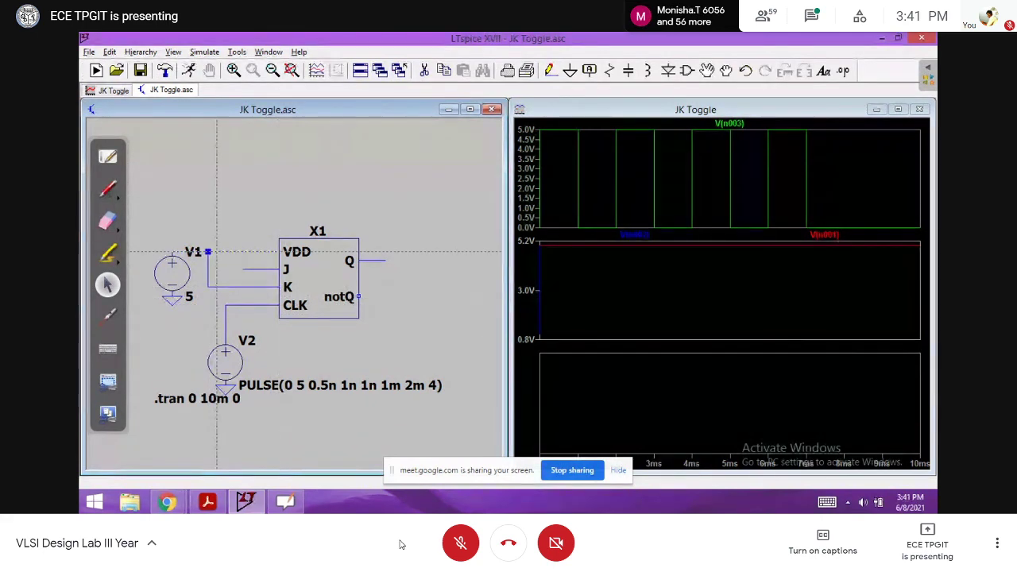
pyautogui.click(570, 71)
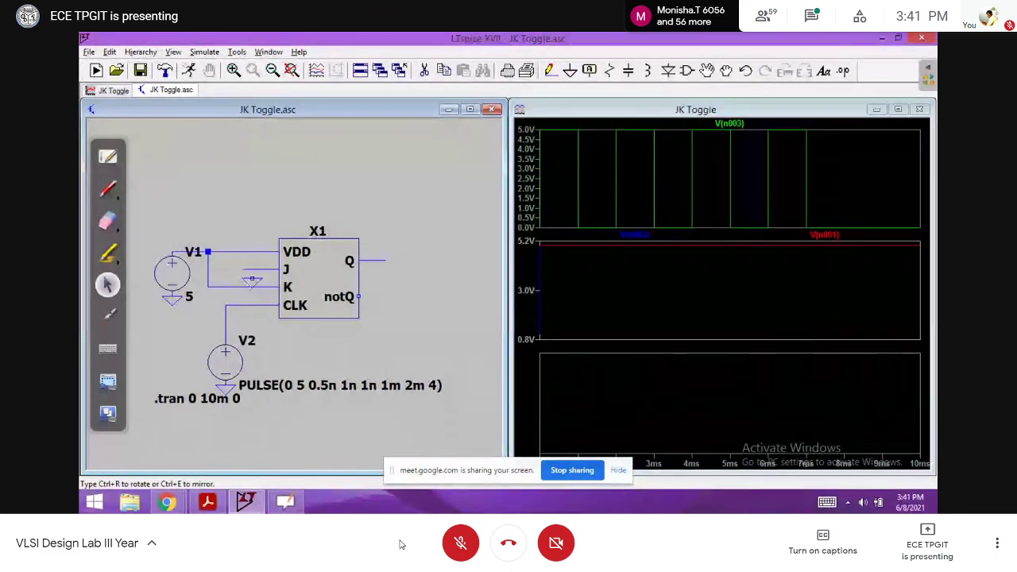
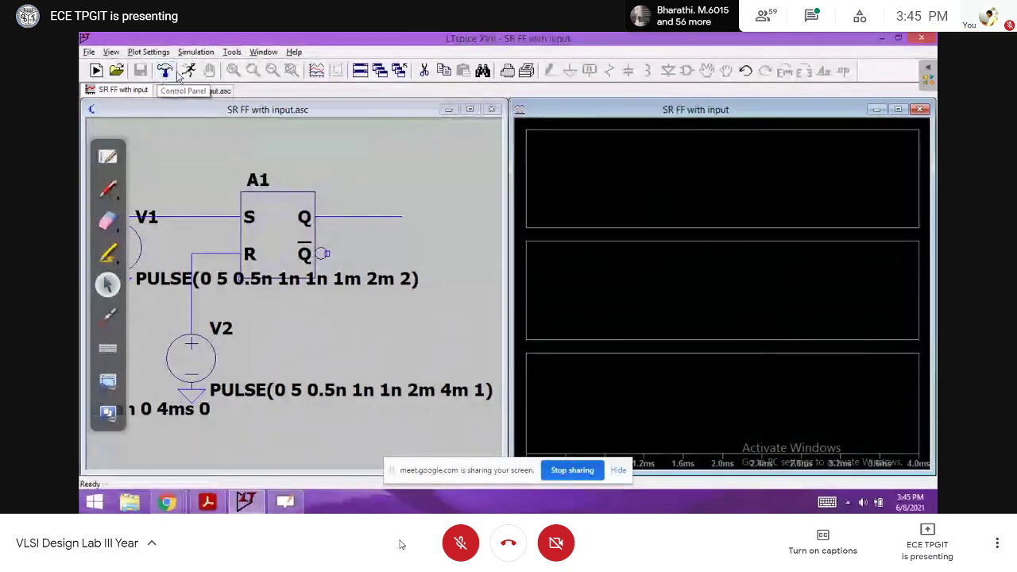
# Plot the SR flip-flop's S, R and Q signals in the top, middle and bottom panes, and view the traces enlarged.
pyautogui.click(200, 212)
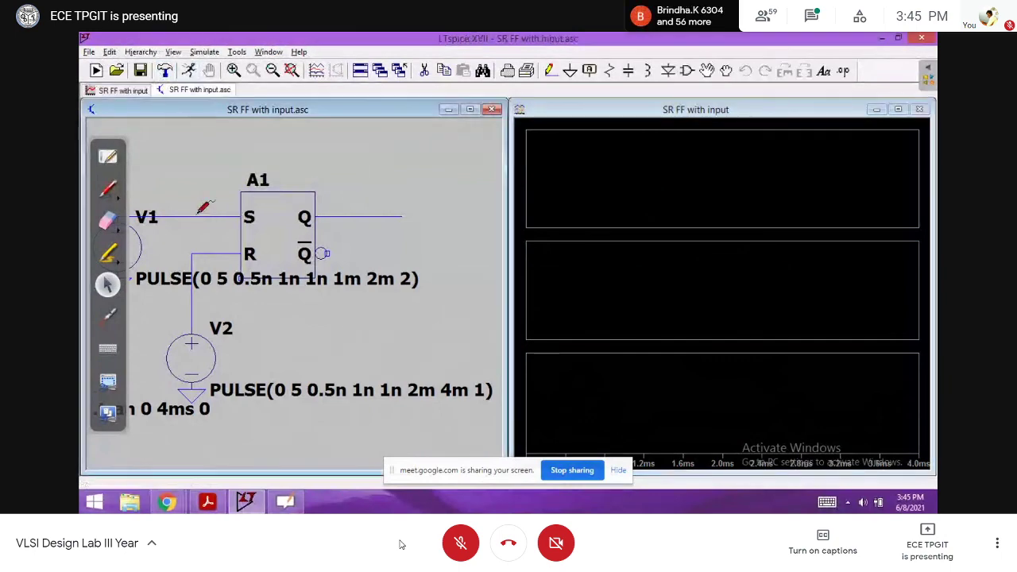
pyautogui.click(203, 209)
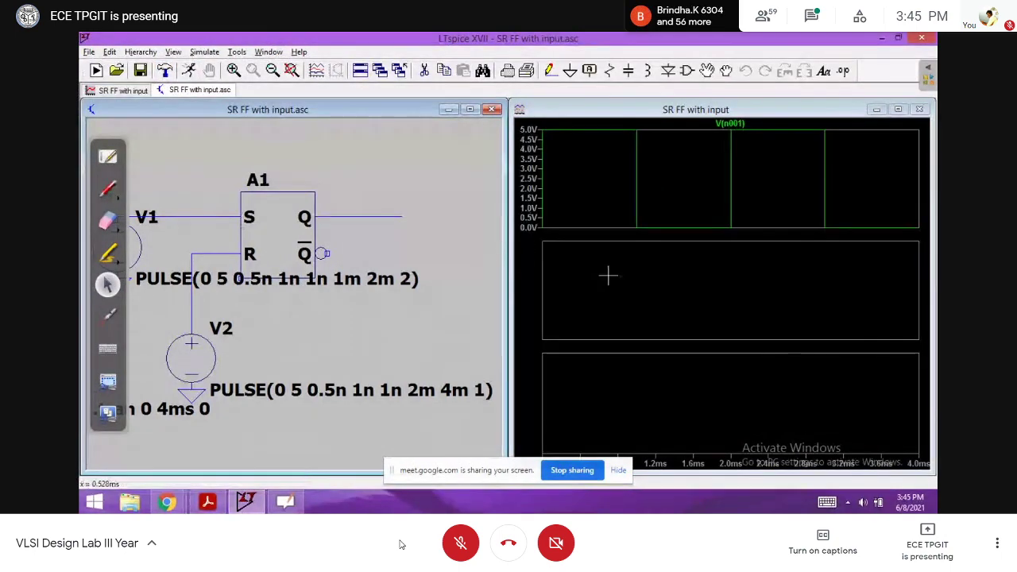
pyautogui.click(607, 276)
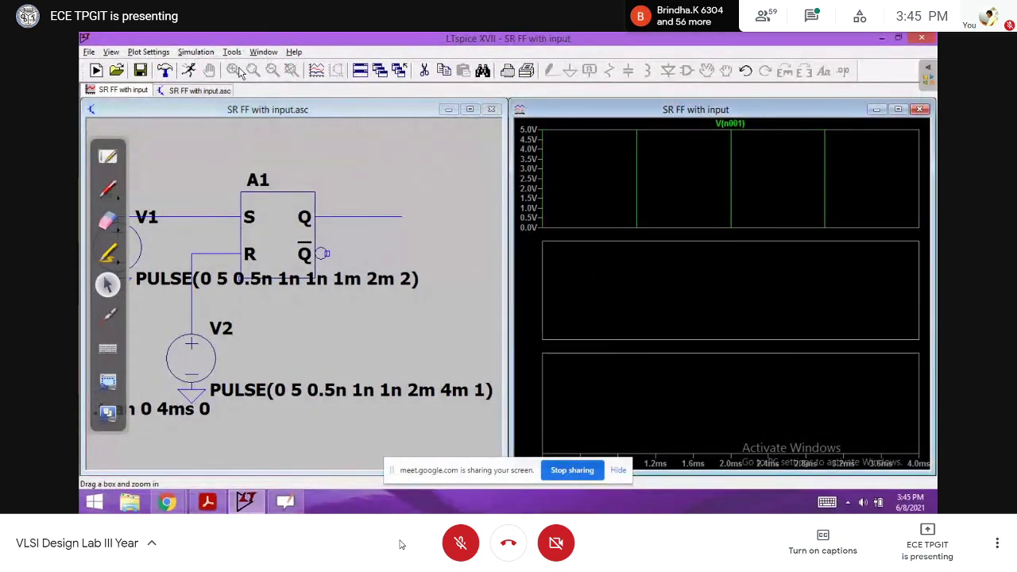
pyautogui.click(211, 156)
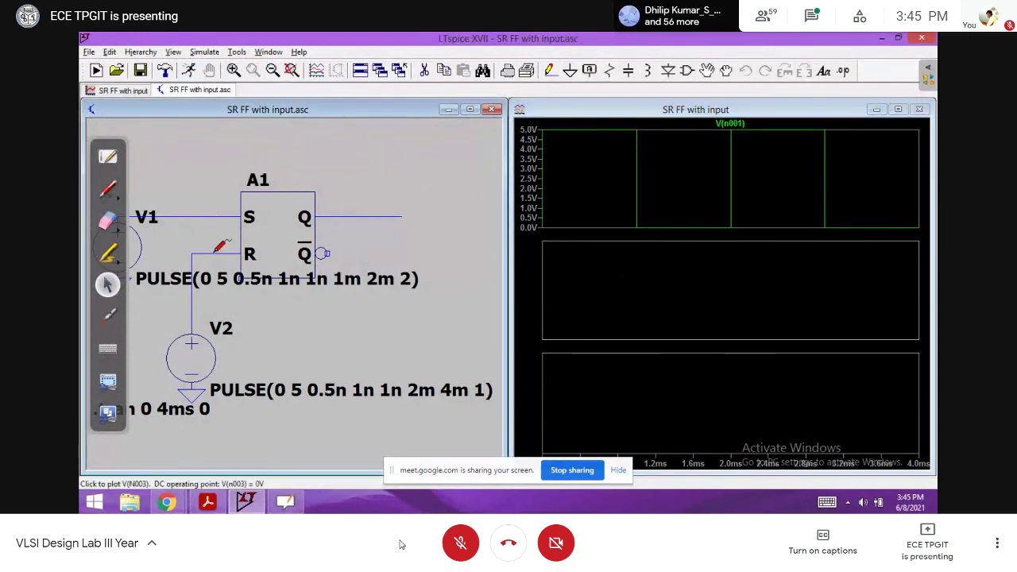
pyautogui.click(216, 253)
pyautogui.click(684, 392)
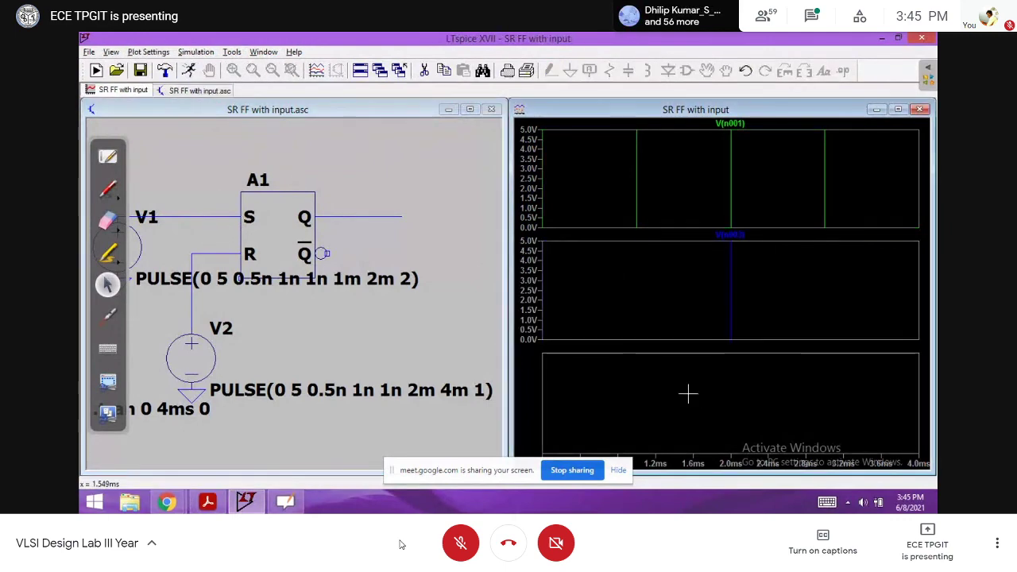
pyautogui.click(362, 215)
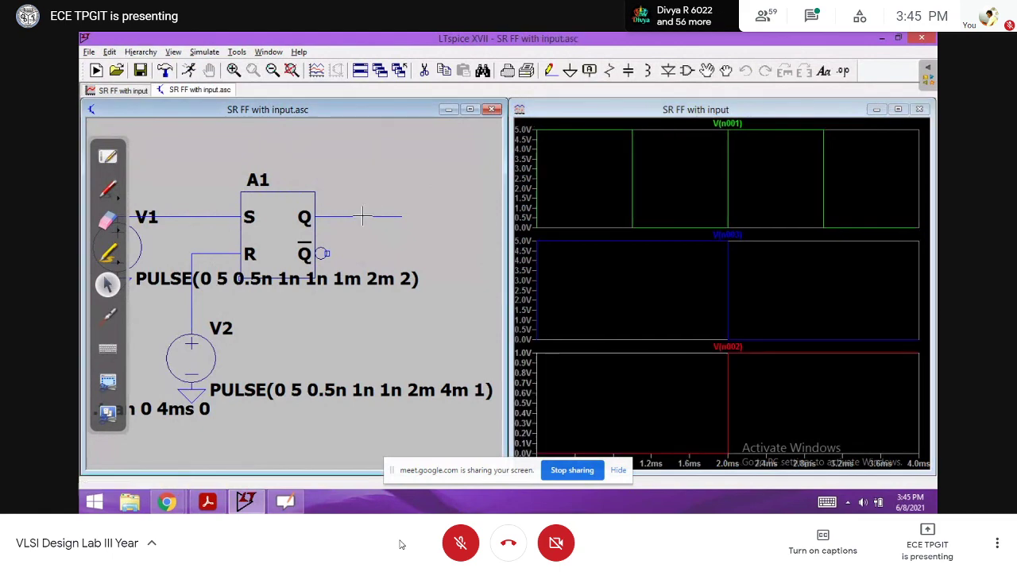
pyautogui.click(897, 108)
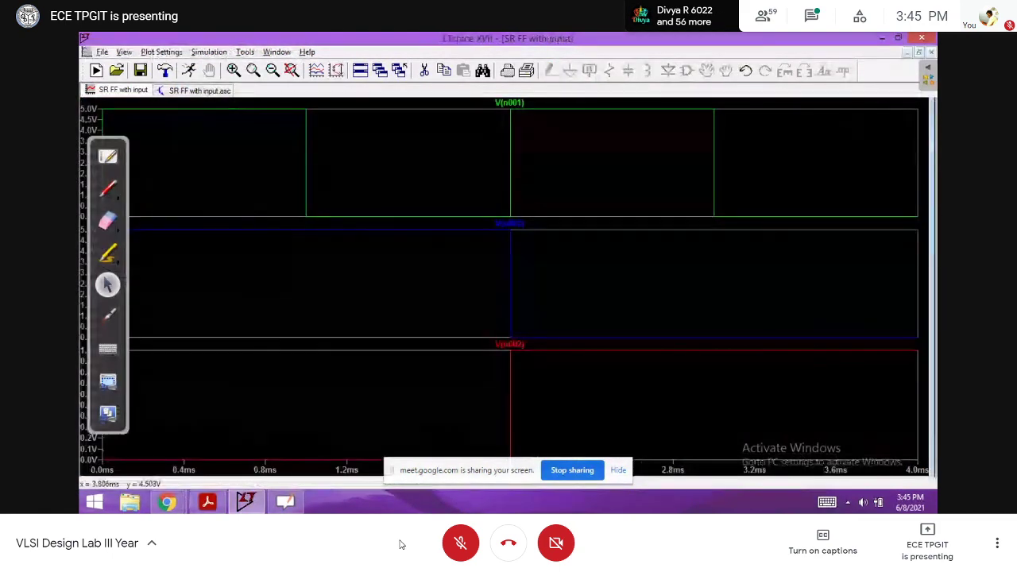
pyautogui.click(918, 54)
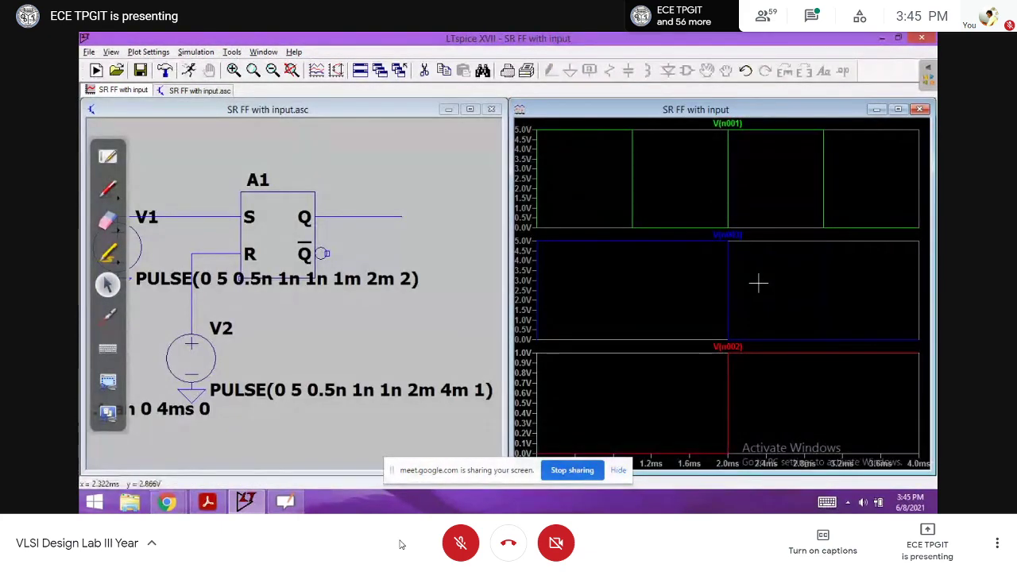
# Annotate the first interval with S=1, R=1, Q=X and the second interval with S=0, R=1 using the green pen.
pyautogui.click(108, 190)
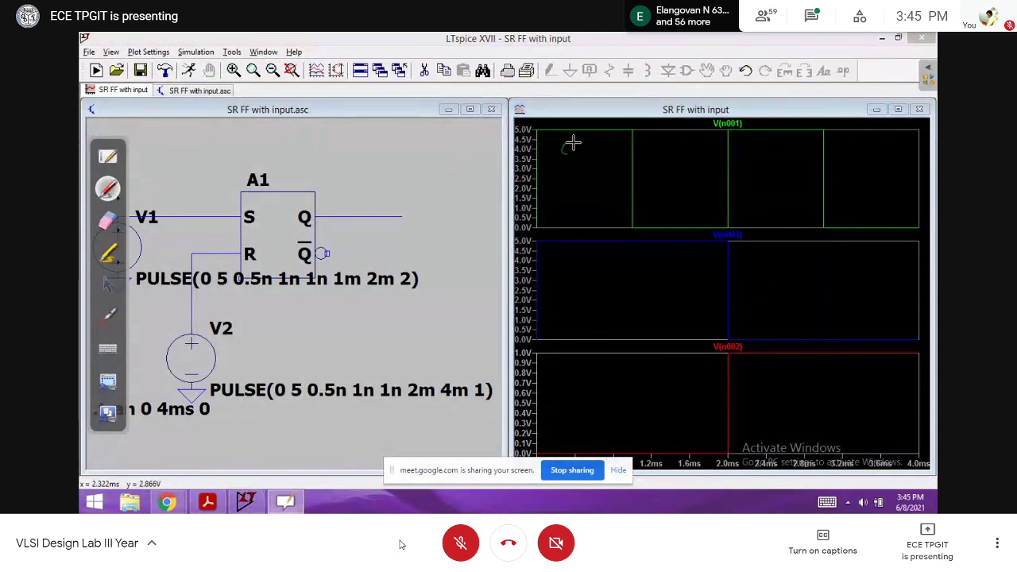
pyautogui.moveTo(573, 143); pyautogui.dragTo(564, 170)
pyautogui.moveTo(575, 250); pyautogui.dragTo(573, 270)
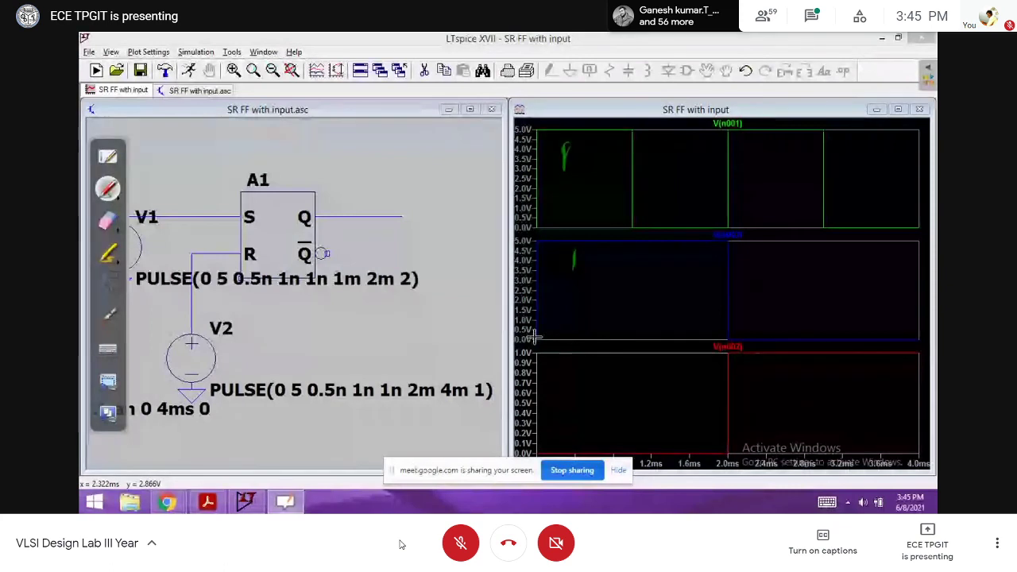
pyautogui.moveTo(593, 408)
pyautogui.mouseDown()
pyautogui.moveTo(577, 436)
pyautogui.moveTo(601, 434)
pyautogui.mouseUp()
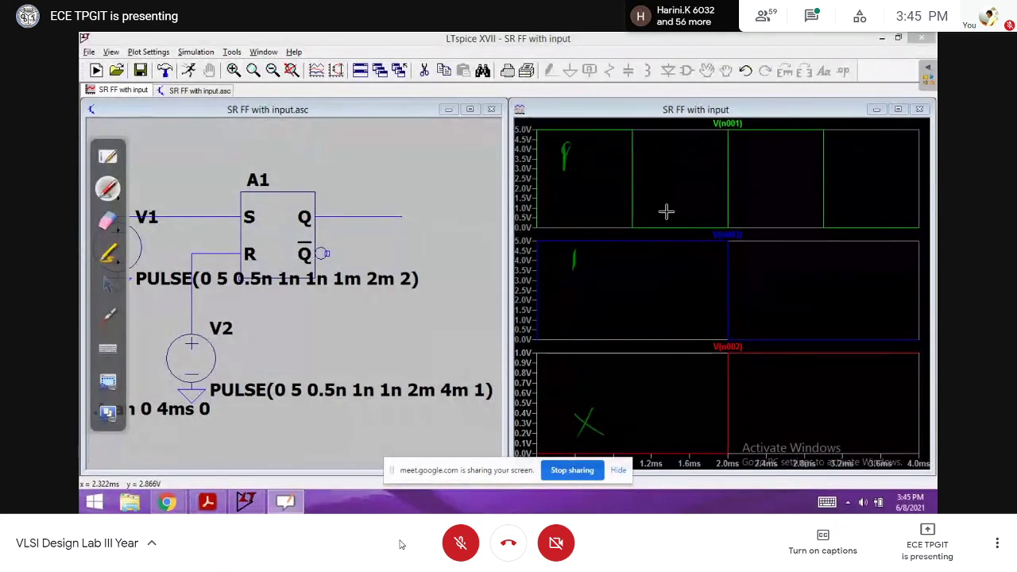
pyautogui.moveTo(672, 155); pyautogui.dragTo(671, 158)
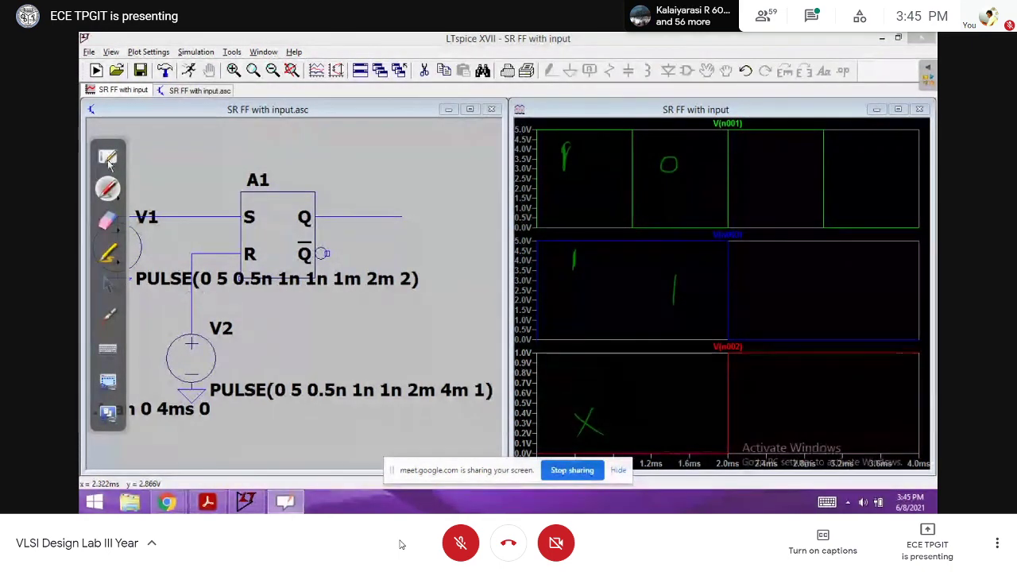
# Switch to the OpenBoard page with the SR truth table, set the pen colour to red, and return to the LTspice waveforms.
pyautogui.click(109, 160)
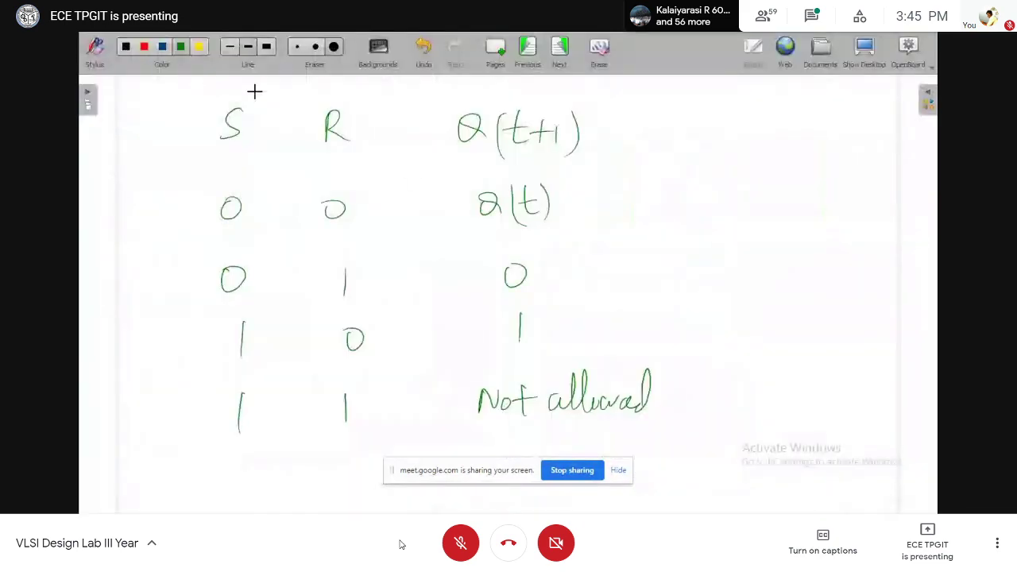
pyautogui.click(95, 56)
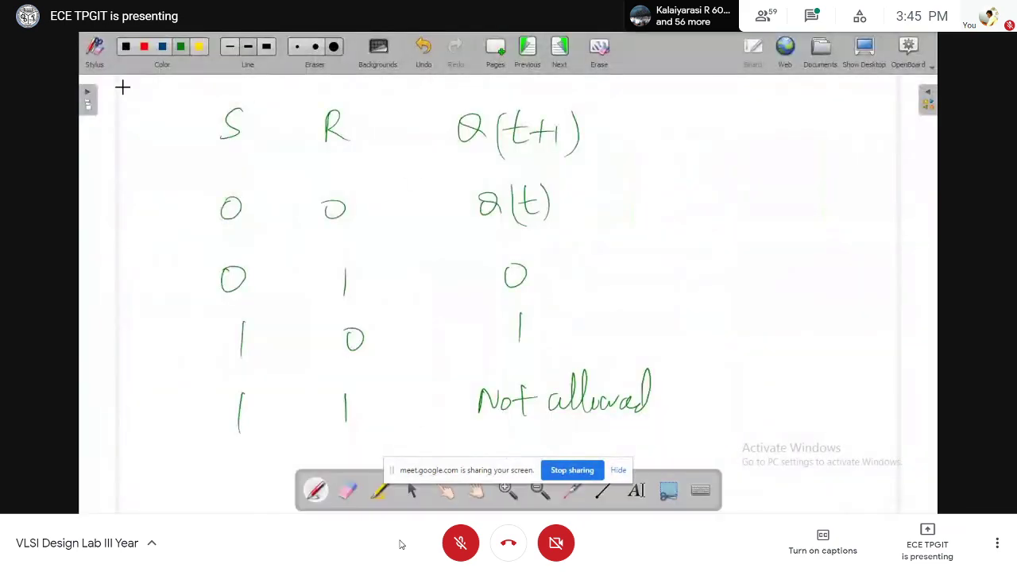
pyautogui.click(146, 49)
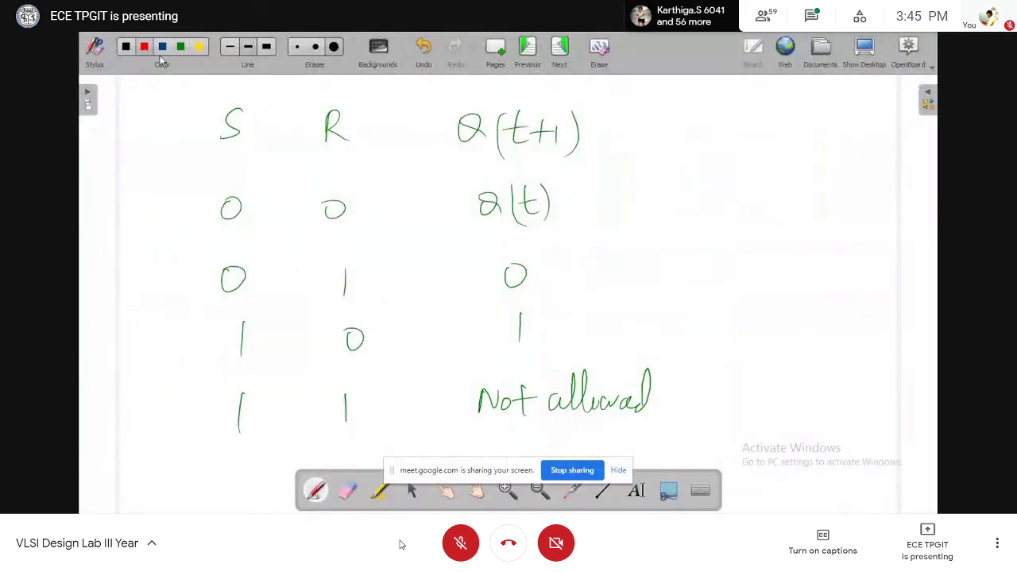
pyautogui.click(865, 50)
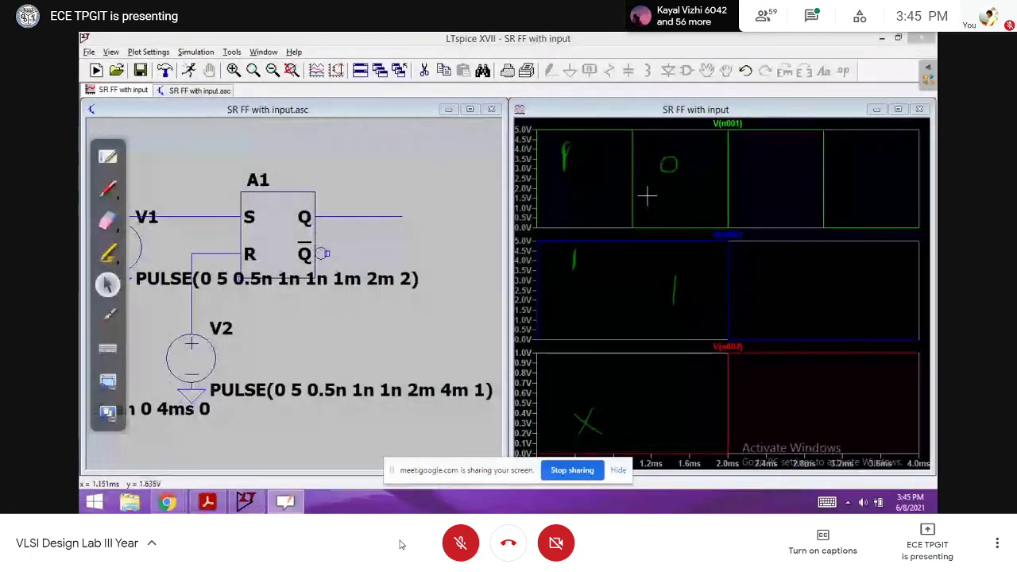
# Annotate the second interval with Q=0 and the third interval with S=1, R=0, Q=1 using the red pen.
pyautogui.click(685, 413)
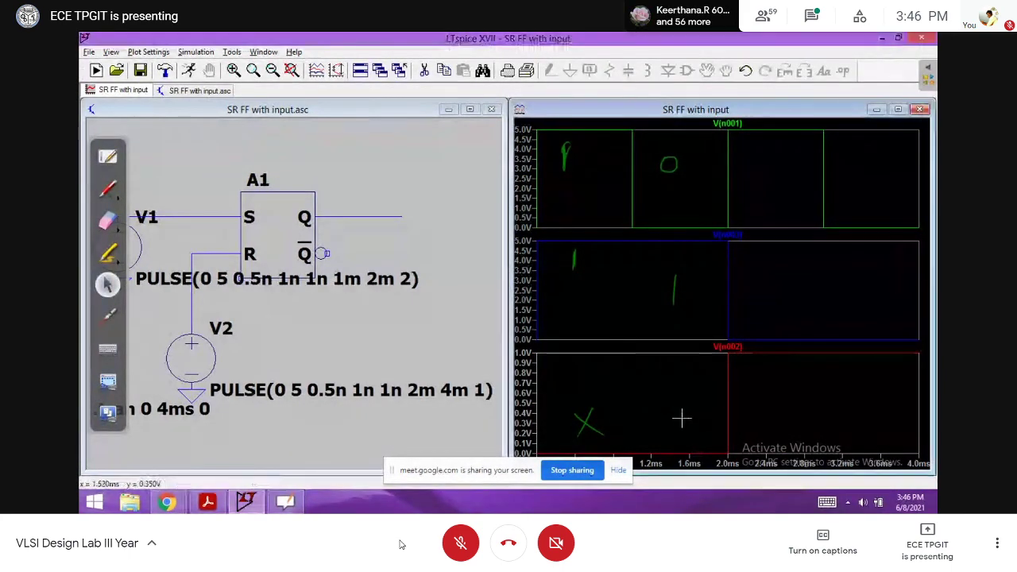
pyautogui.click(108, 189)
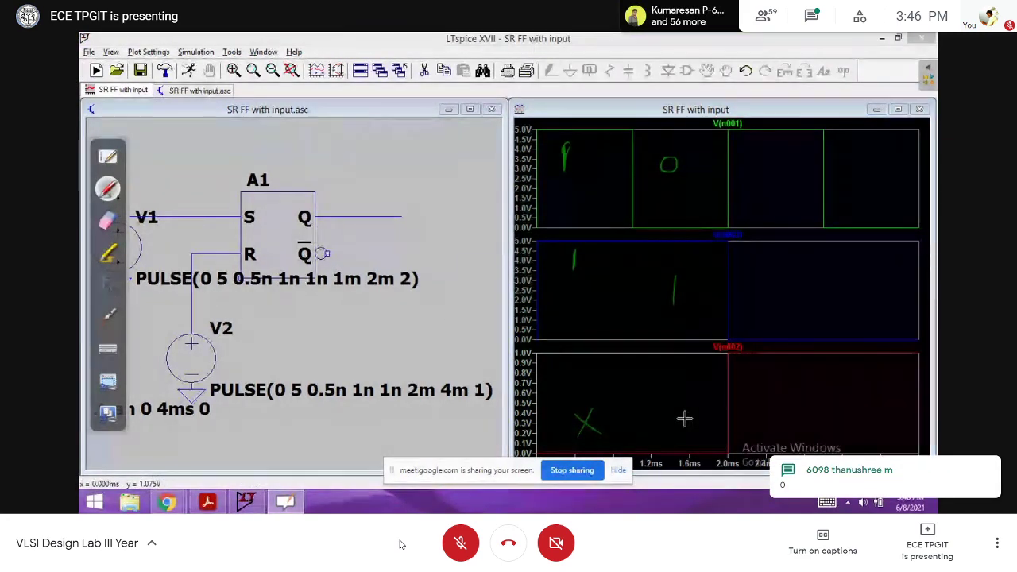
pyautogui.moveTo(686, 414); pyautogui.dragTo(704, 413)
pyautogui.moveTo(773, 147); pyautogui.dragTo(769, 171)
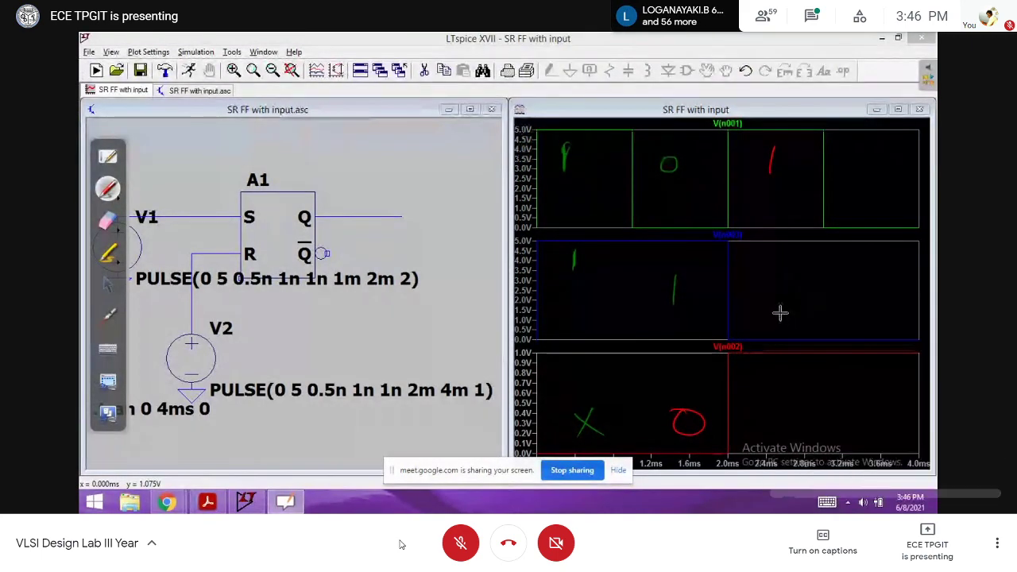
pyautogui.moveTo(778, 285); pyautogui.dragTo(777, 286)
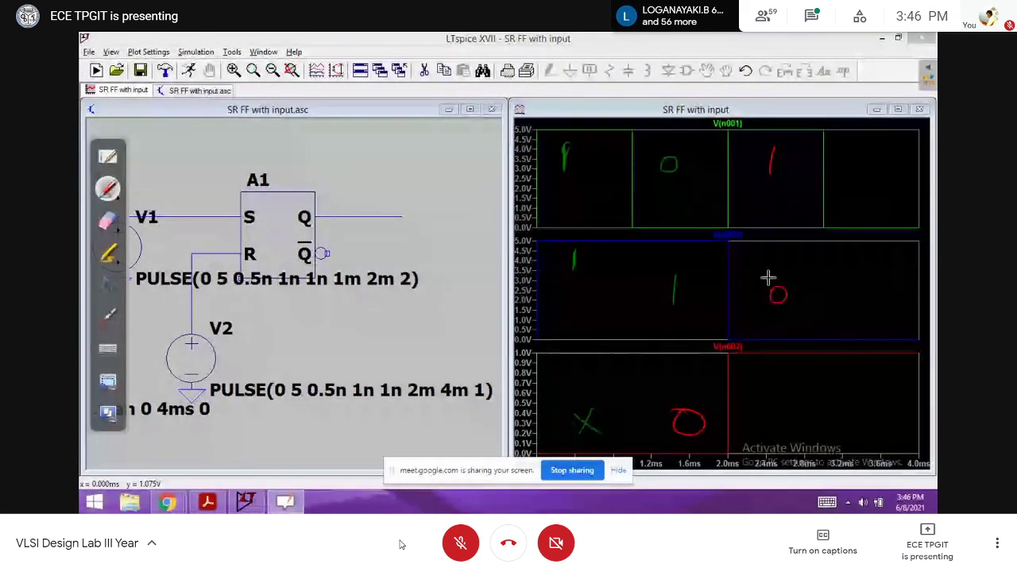
pyautogui.moveTo(787, 367); pyautogui.dragTo(788, 396)
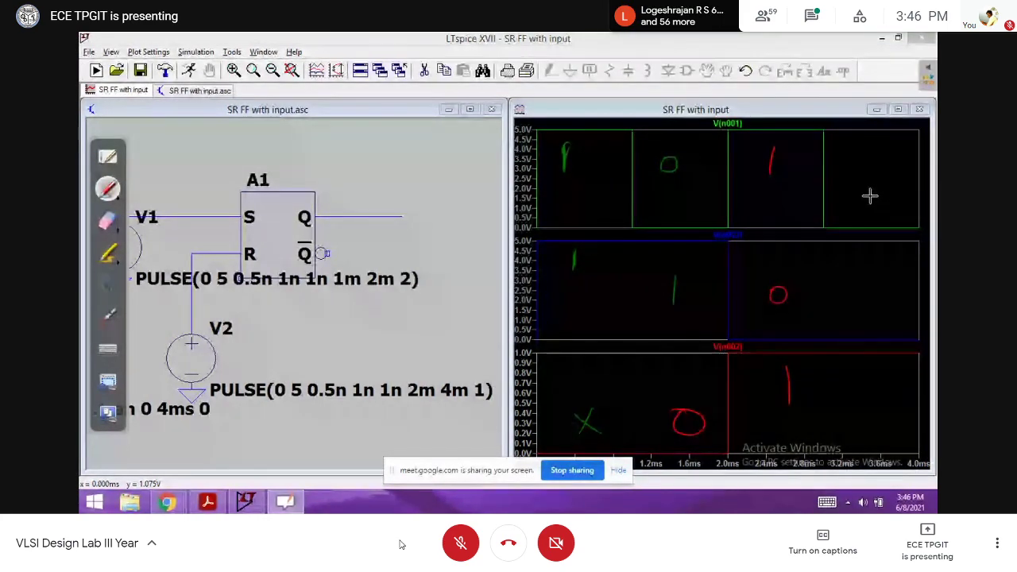
# Annotate the fourth interval with S=0 and R=0 in red on the top and middle panes.
pyautogui.moveTo(867, 163); pyautogui.dragTo(869, 168)
pyautogui.moveTo(876, 299); pyautogui.dragTo(875, 302)
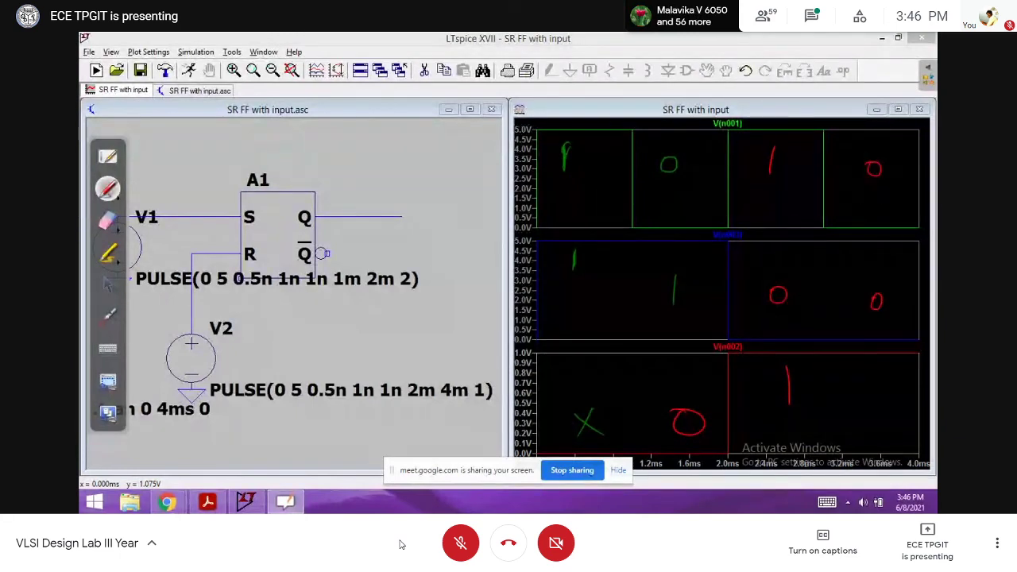